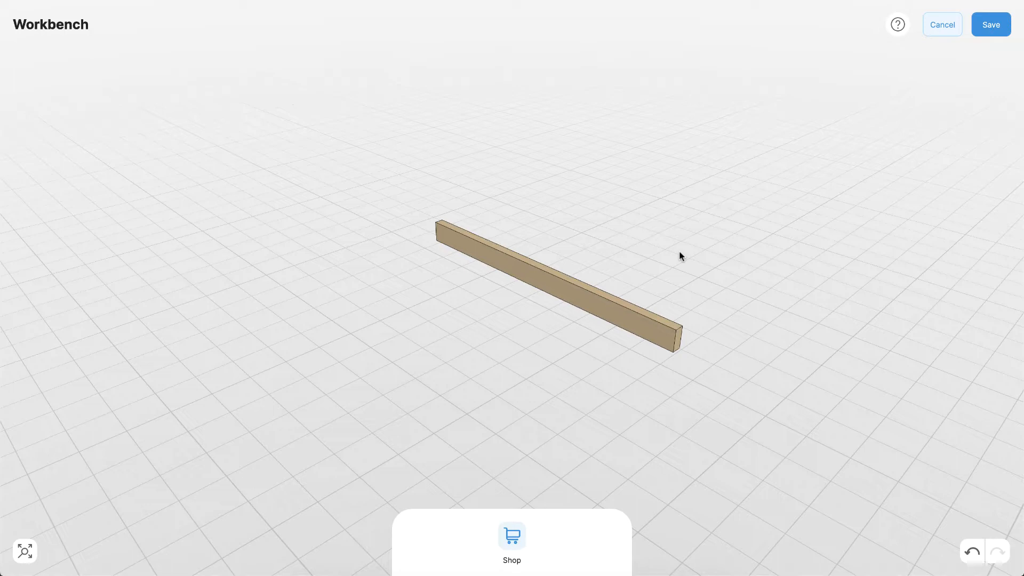
- Examine the board by orbiting, panning and zooming around it, and recenter it in the view
mouse_move(679, 252)
mouse_down()
mouse_move(690, 263)
mouse_move(631, 238)
mouse_move(720, 226)
mouse_move(700, 264)
mouse_move(679, 247)
mouse_up()
right_drag(670, 241, 636, 258)
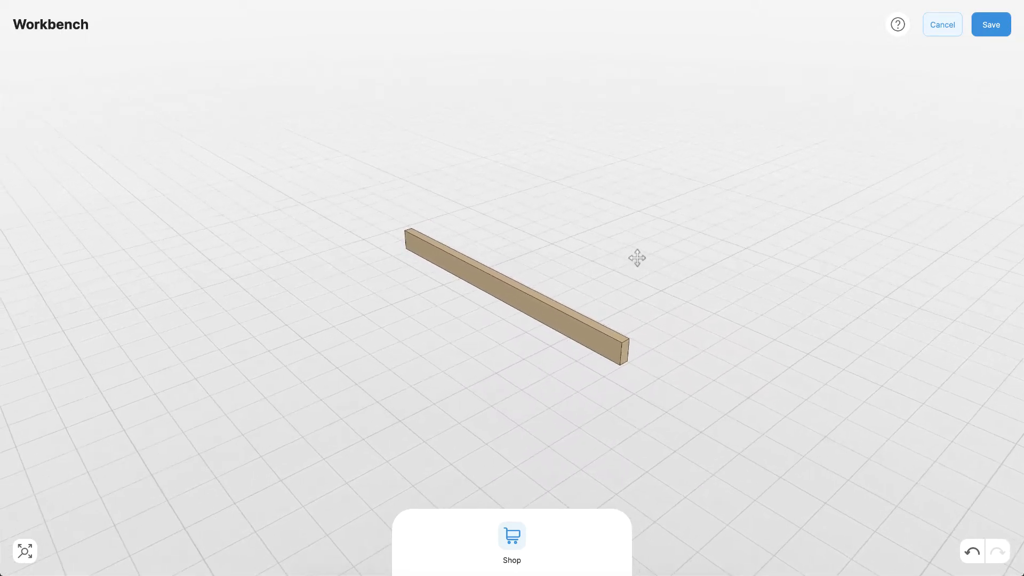
scroll(605, 262, up, 5)
scroll(606, 261, down, 5)
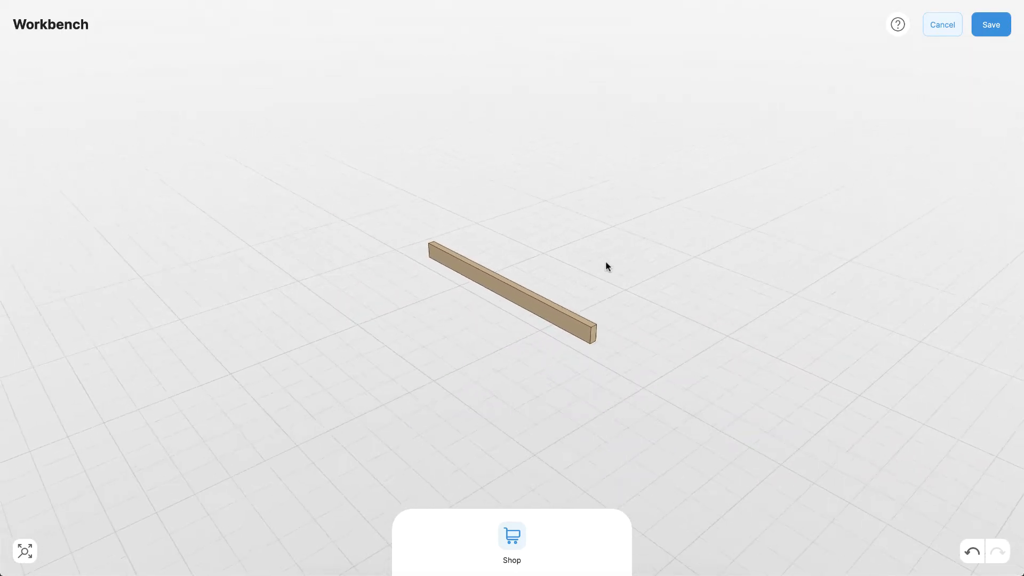
scroll(606, 262, up, 4)
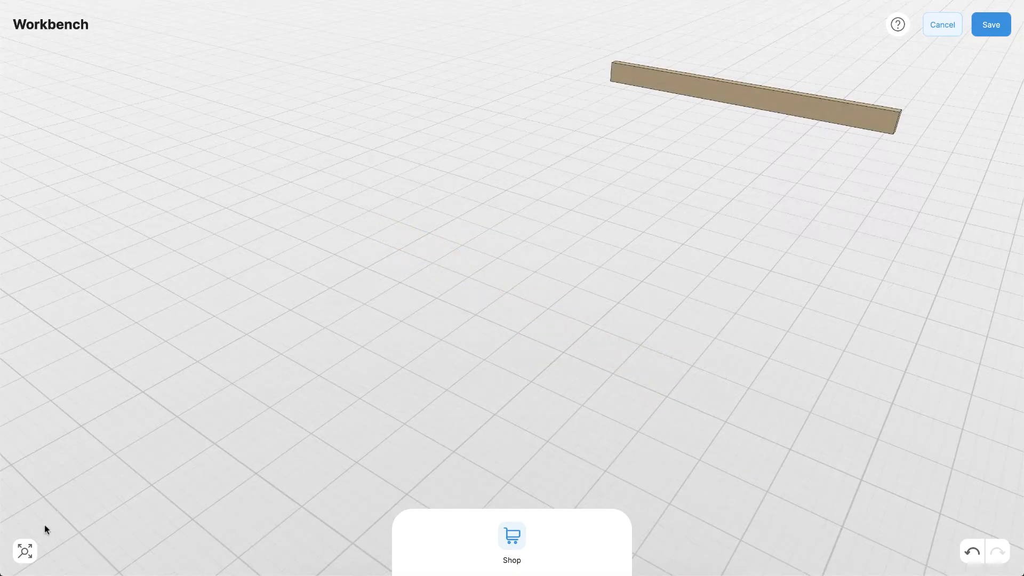
click(25, 552)
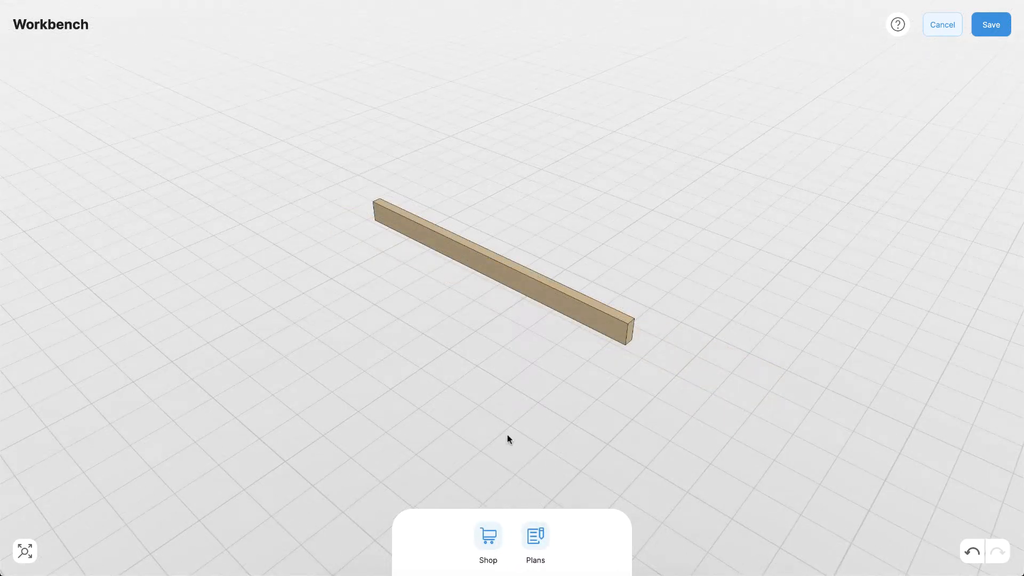
- Browse the shop's retail product categories and return to its materials
click(487, 536)
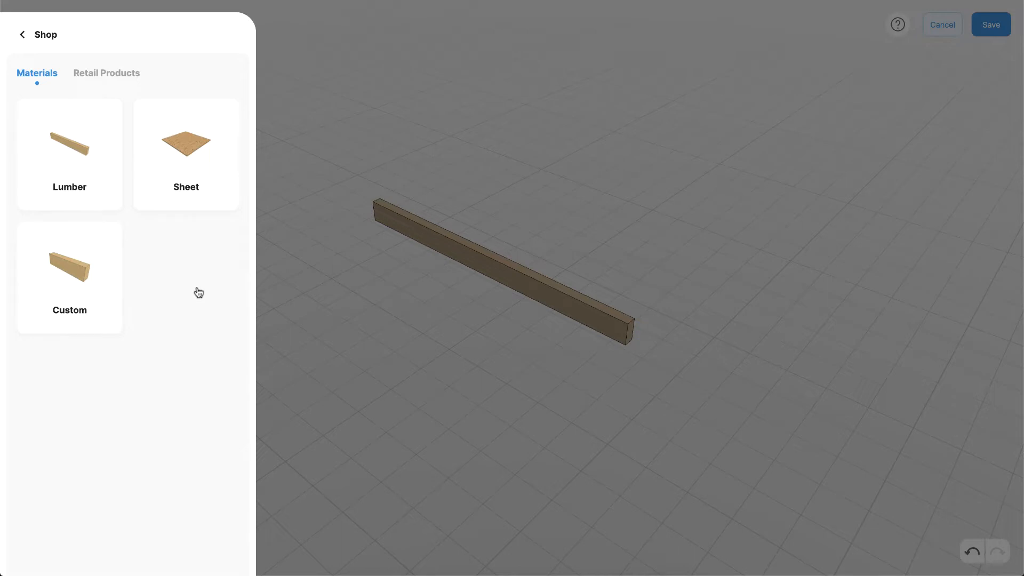
click(128, 79)
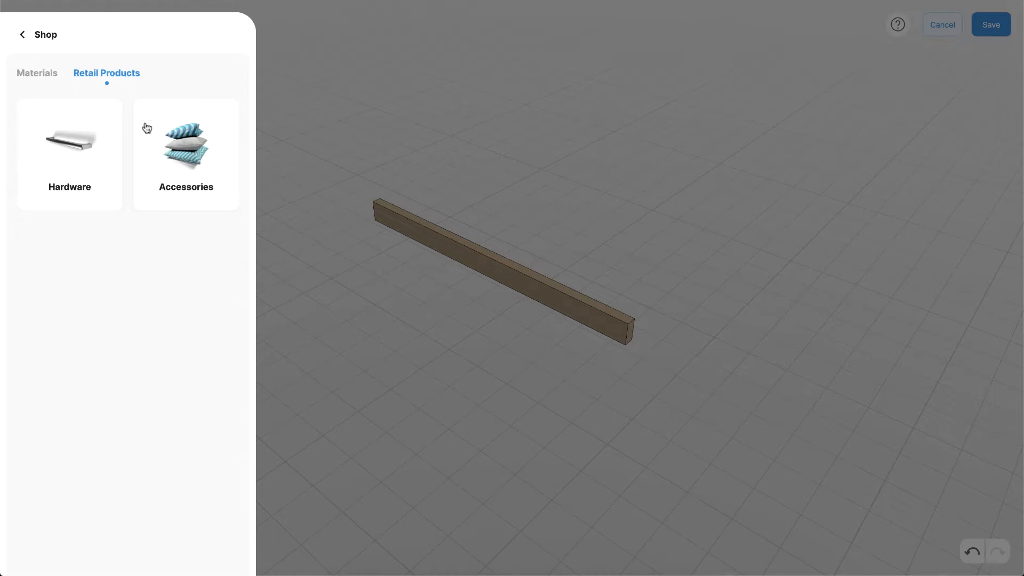
click(48, 83)
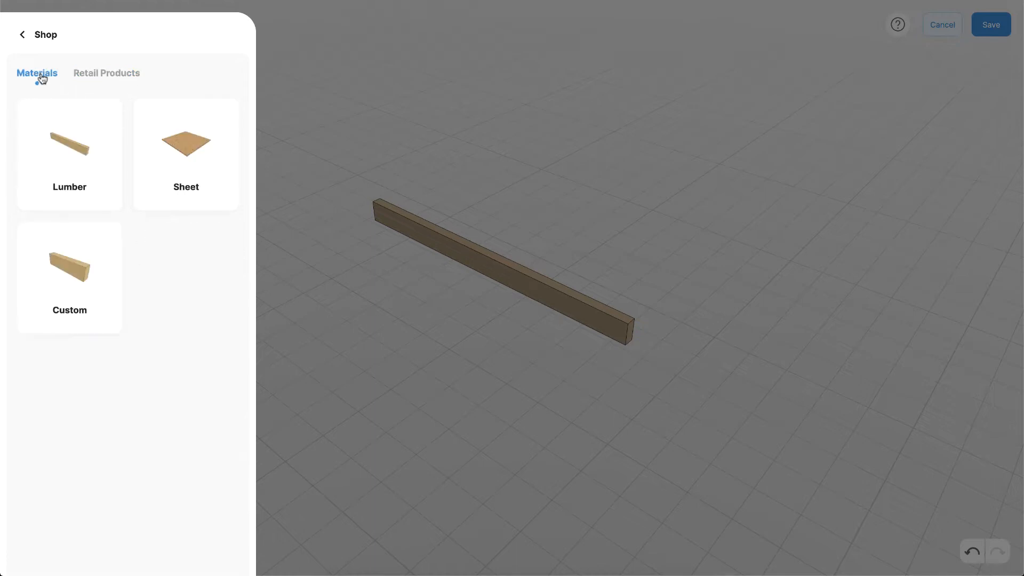
- Add one 2 x 4 construction lumber board with a length of 40 inches to the project
click(79, 155)
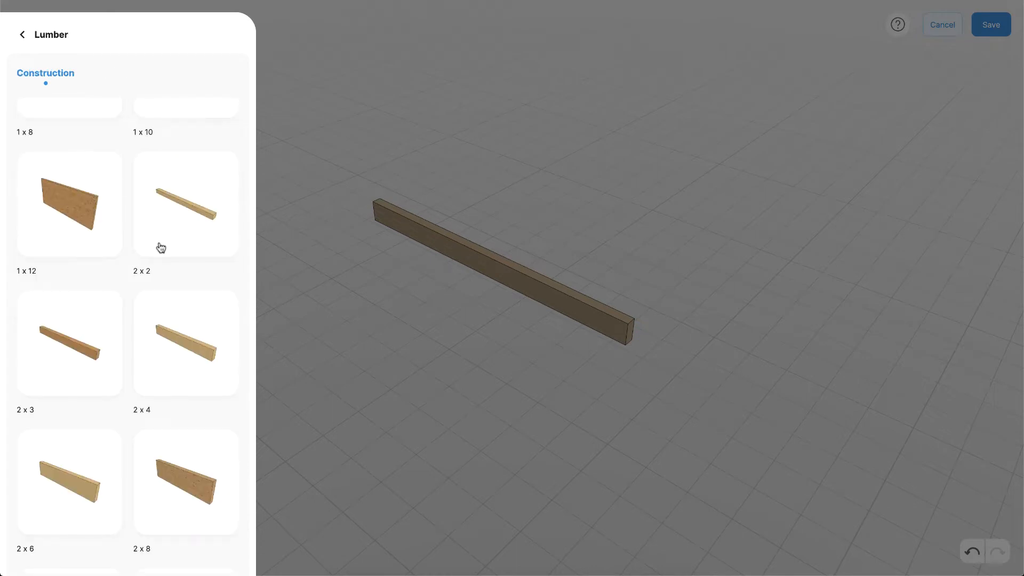
scroll(170, 272, down, 1)
click(181, 303)
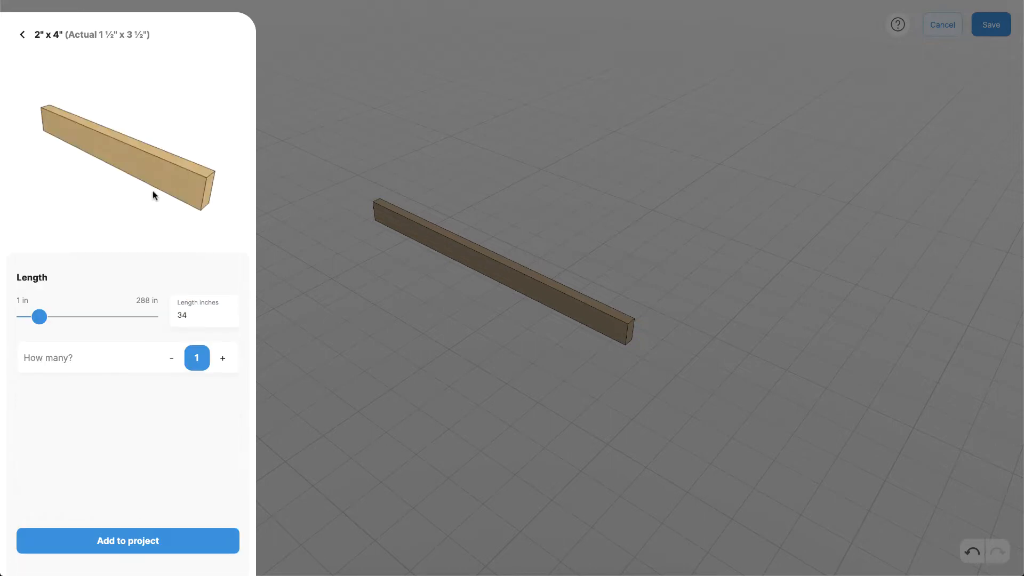
click(191, 315)
drag(191, 315, 177, 317)
text(40)
click(136, 542)
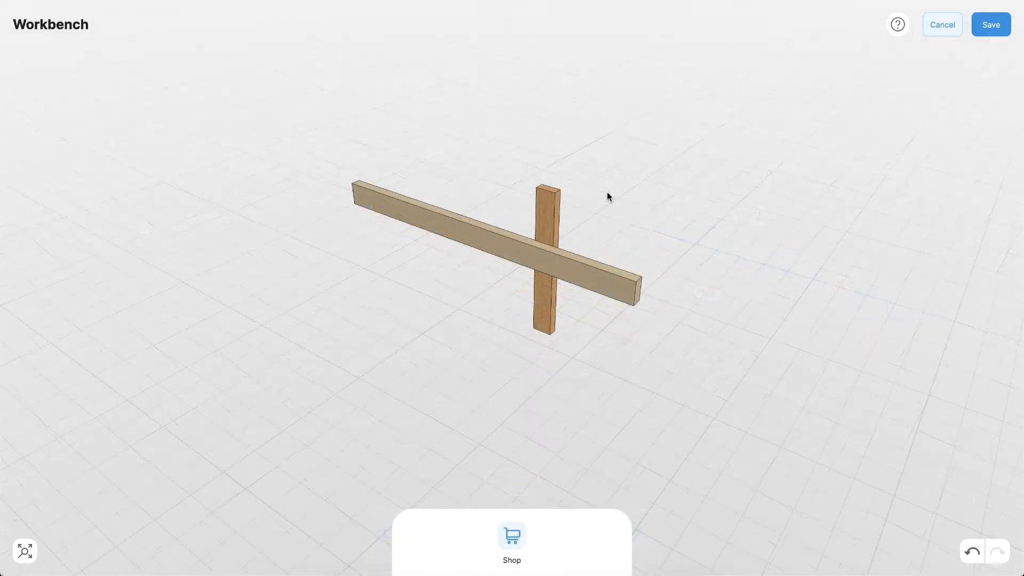
- Shift the 50-inch board across the ground plane and vertically, and turn it about its vertical axis
click(502, 249)
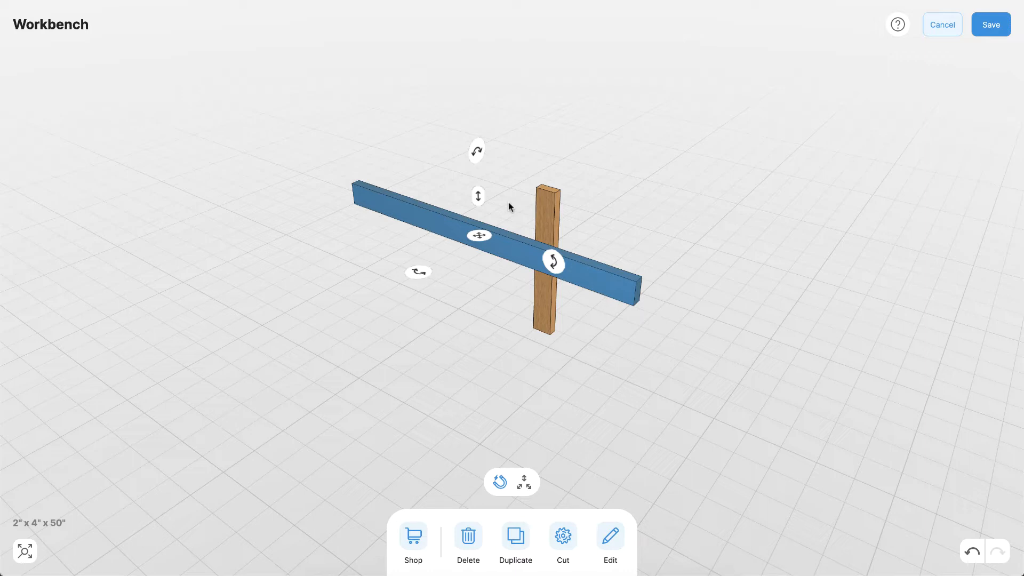
mouse_move(479, 235)
mouse_down()
mouse_move(448, 229)
mouse_move(547, 239)
mouse_move(440, 269)
mouse_move(469, 180)
mouse_move(484, 235)
mouse_move(472, 229)
mouse_up()
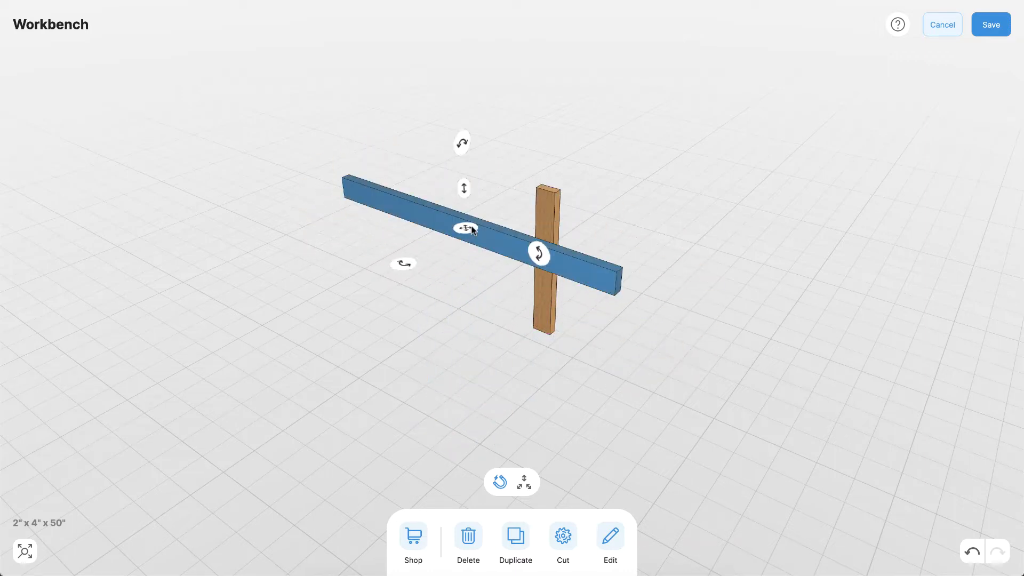
mouse_move(464, 190)
mouse_down()
mouse_move(463, 114)
mouse_move(470, 280)
mouse_move(474, 65)
mouse_move(463, 239)
mouse_move(459, 166)
mouse_move(450, 186)
mouse_up()
mouse_move(405, 265)
mouse_down()
mouse_move(469, 274)
mouse_move(398, 277)
mouse_up()
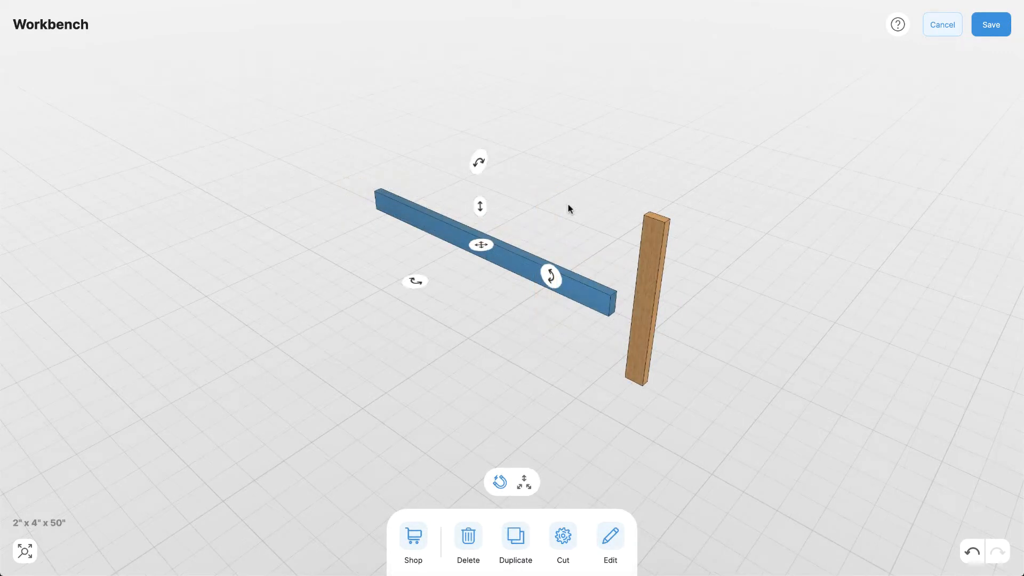
- Switch to single-axis movement, slide the 50-inch board along its length toward the upright, and raise it
click(525, 487)
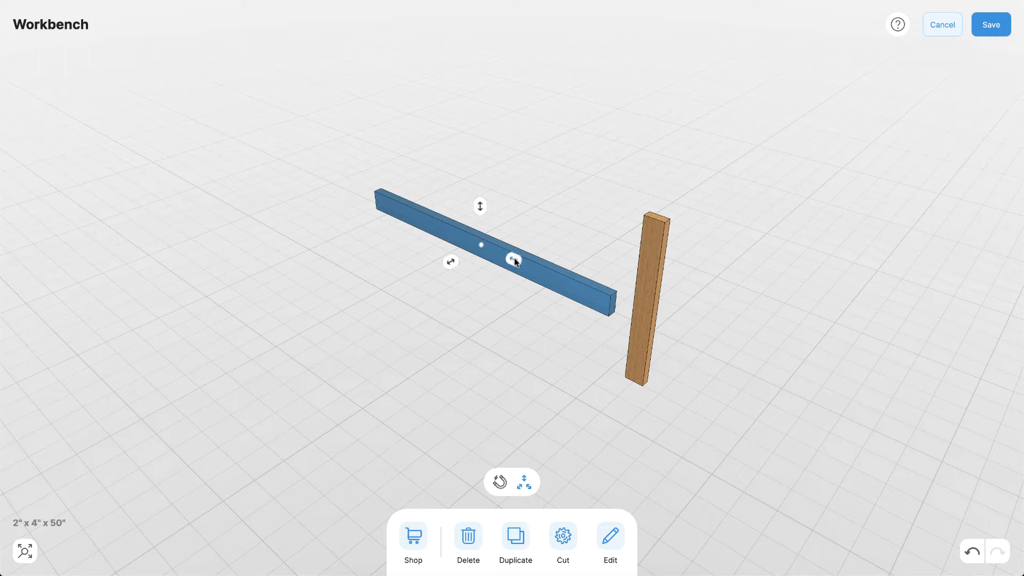
drag(514, 259, 539, 270)
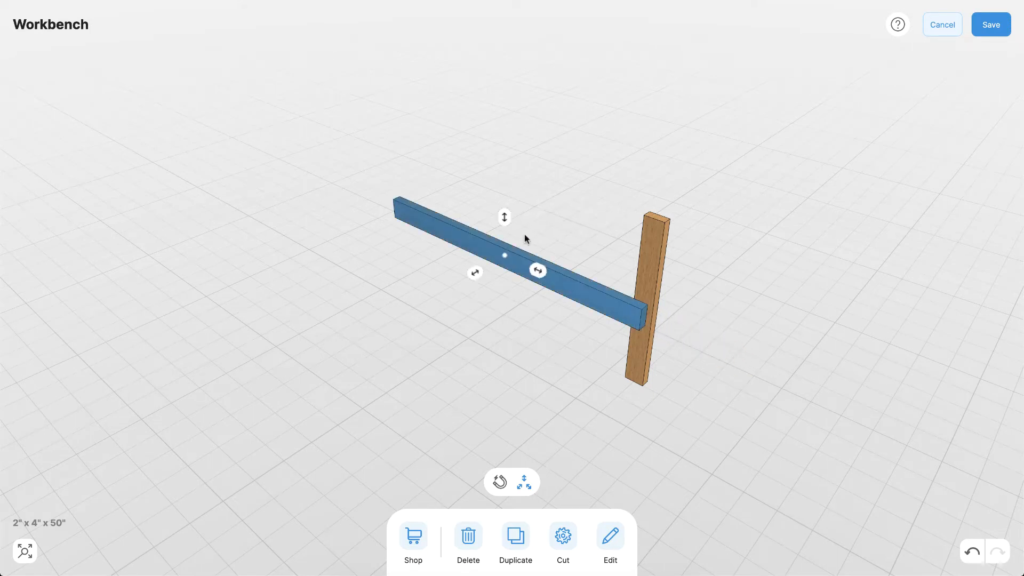
drag(505, 223, 507, 113)
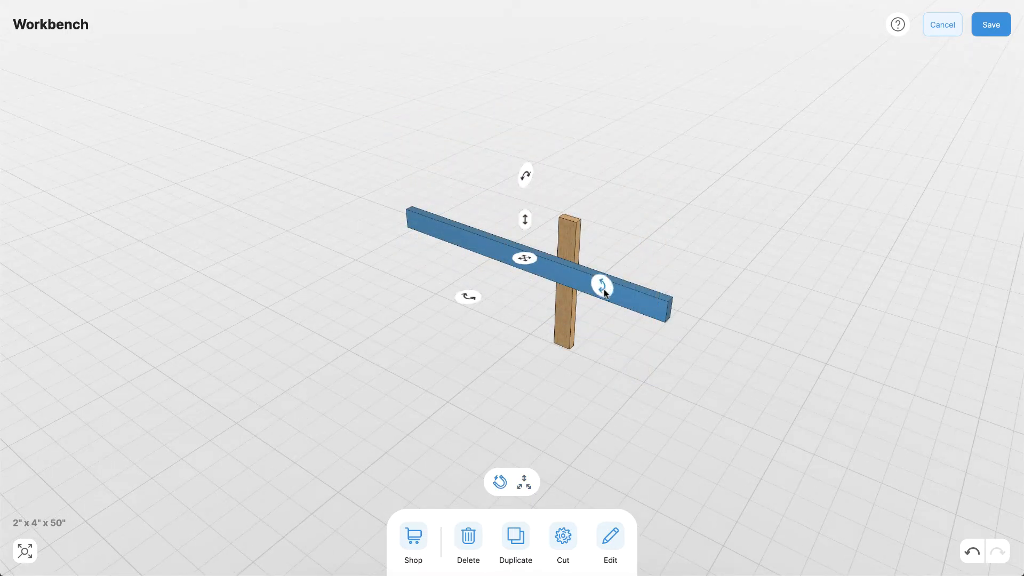
- Rotate the 50-inch board end over end in 90° increments
click(603, 289)
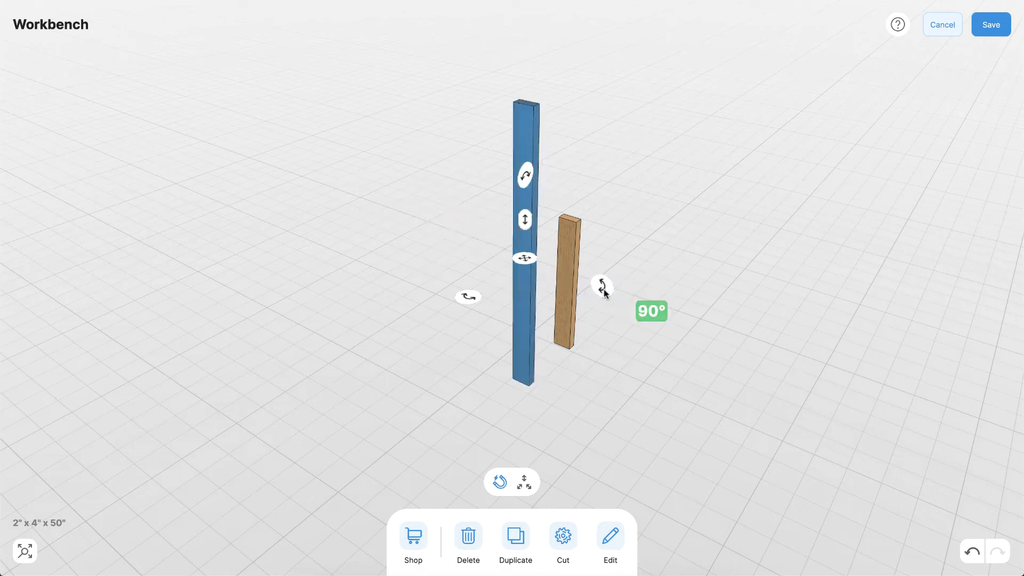
click(603, 289)
click(604, 289)
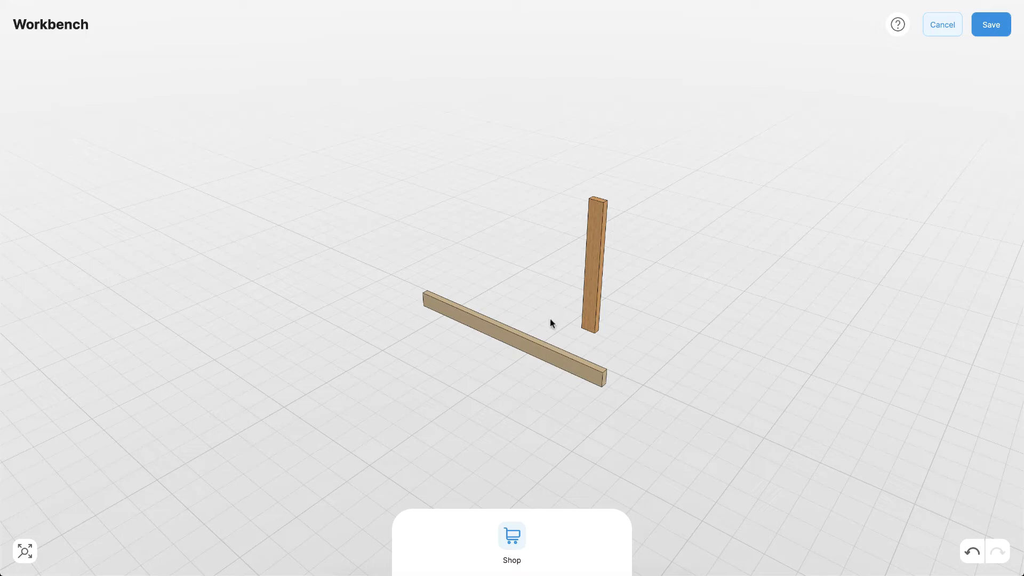
- Raise the 50-inch board by 27 5/8 inches, level with the top of the upright
click(532, 346)
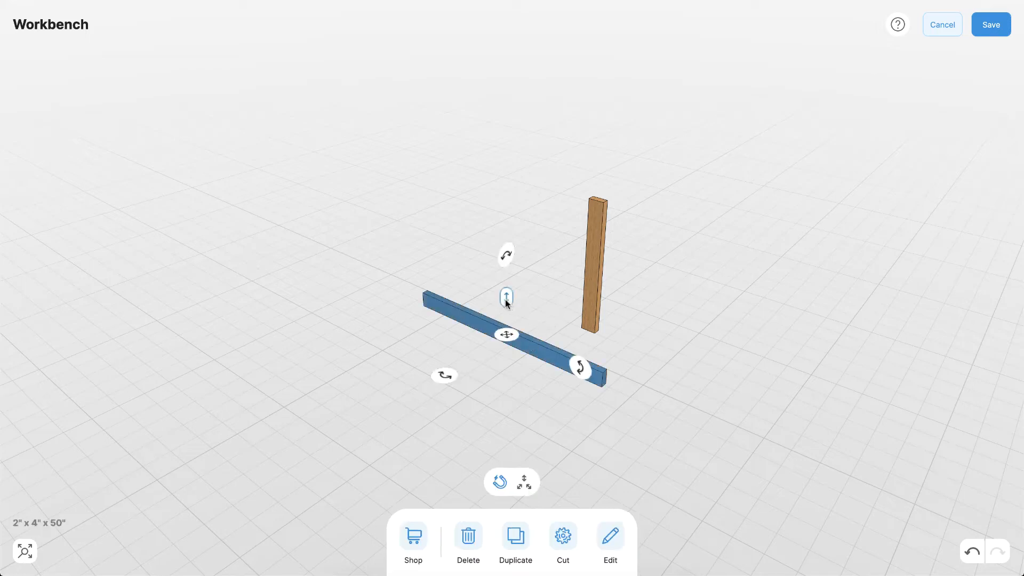
drag(506, 302, 518, 179)
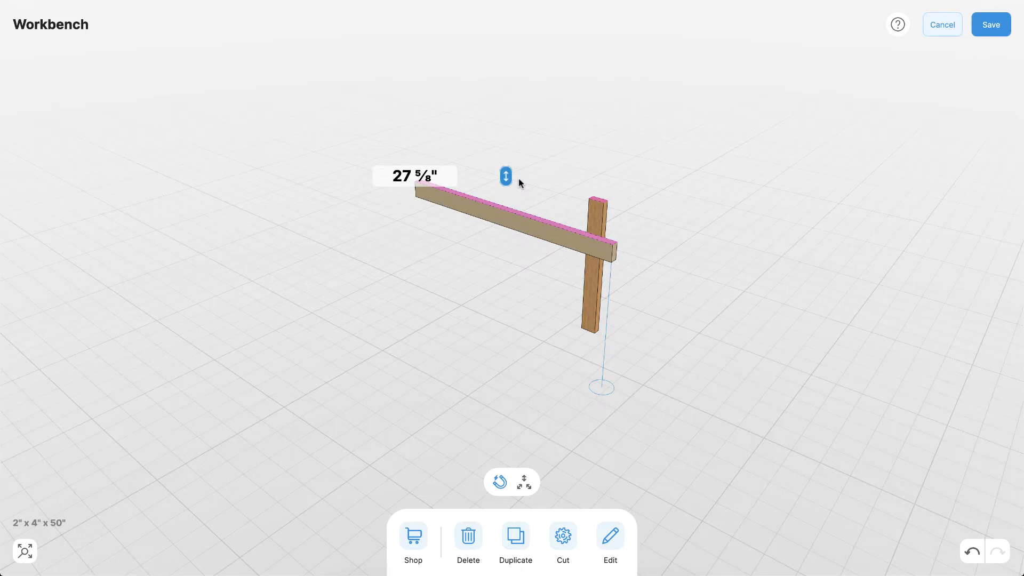
drag(519, 179, 519, 179)
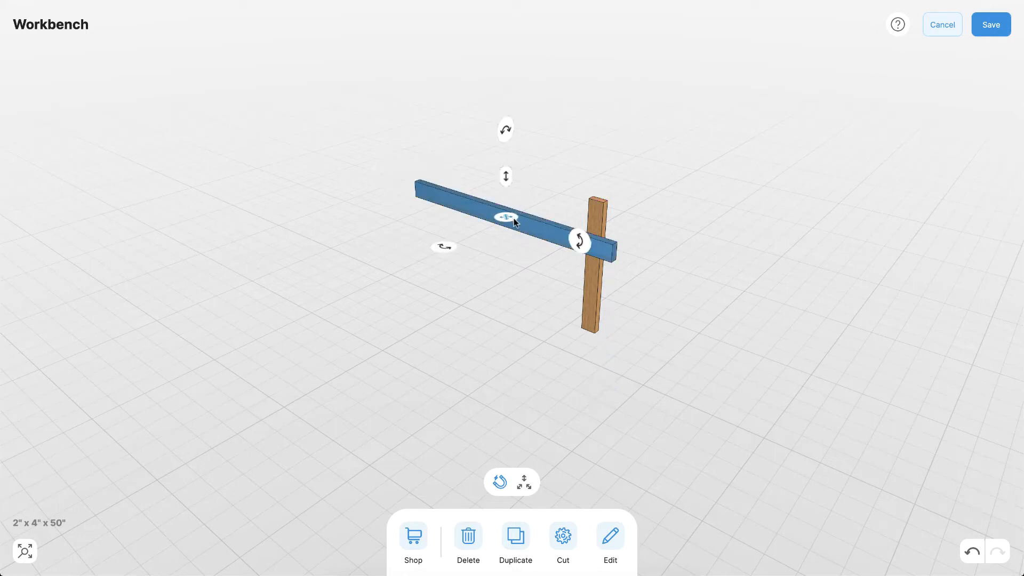
- Move the raised board across horizontally and snap its end onto the upper face of the upright
drag(513, 218, 478, 201)
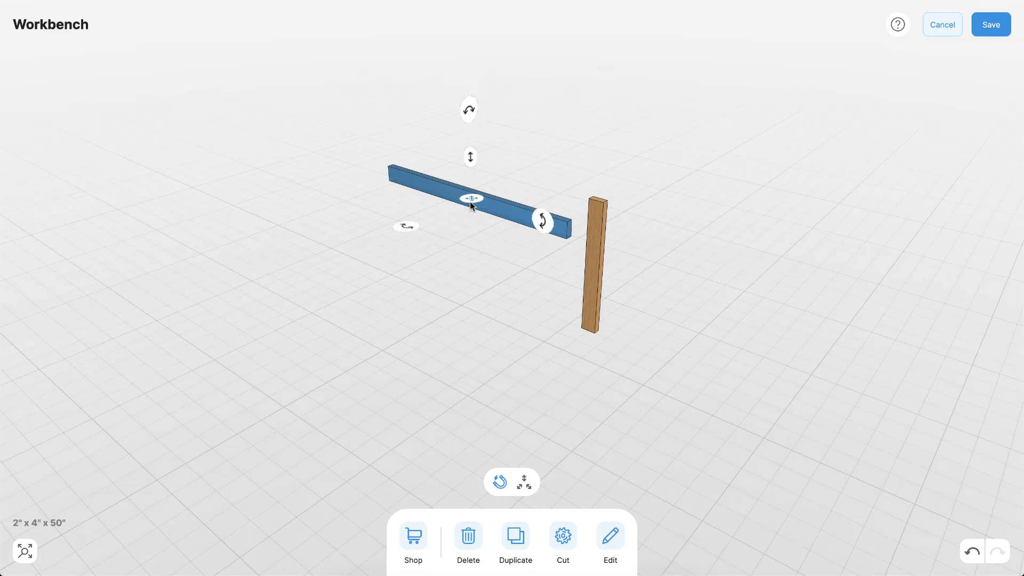
drag(470, 202, 498, 188)
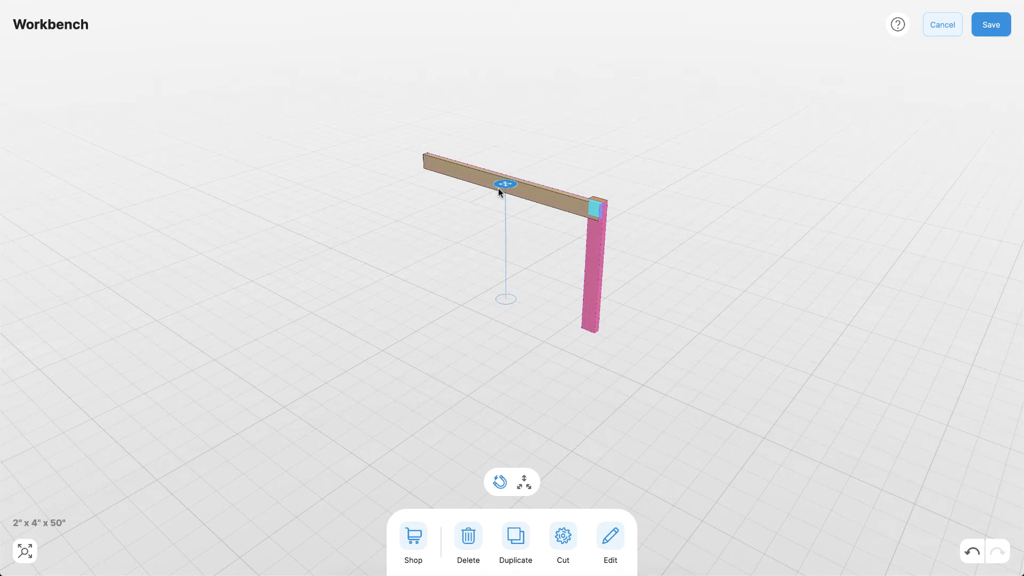
drag(498, 187, 498, 187)
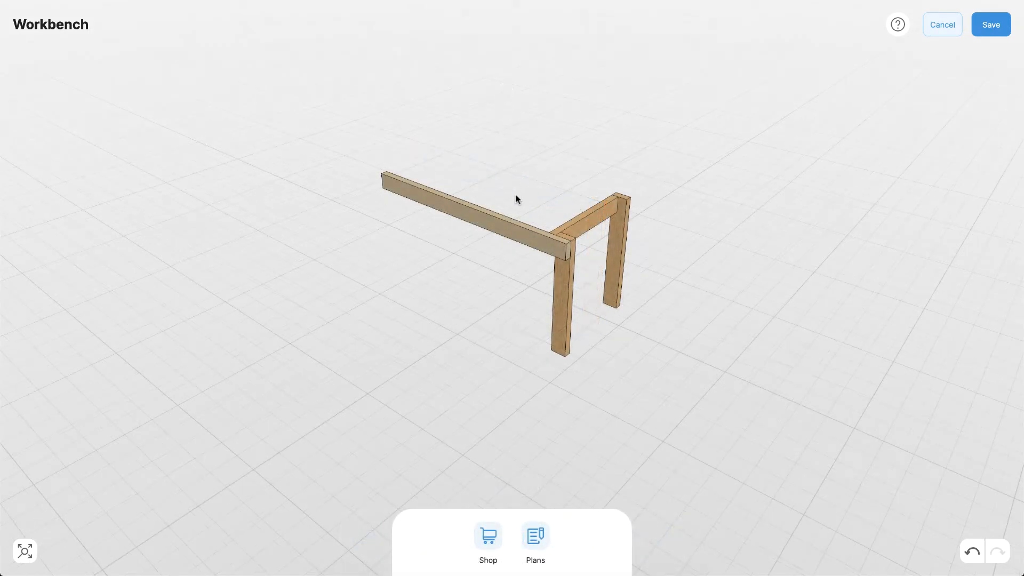
- Delete the long rail attached to the leg frame and undo the deletion
click(492, 224)
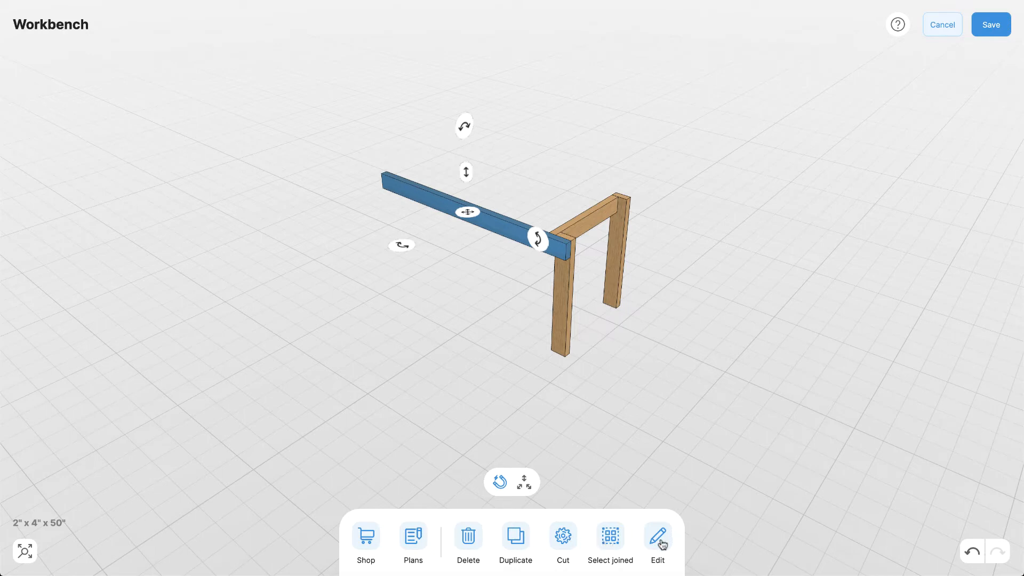
click(469, 541)
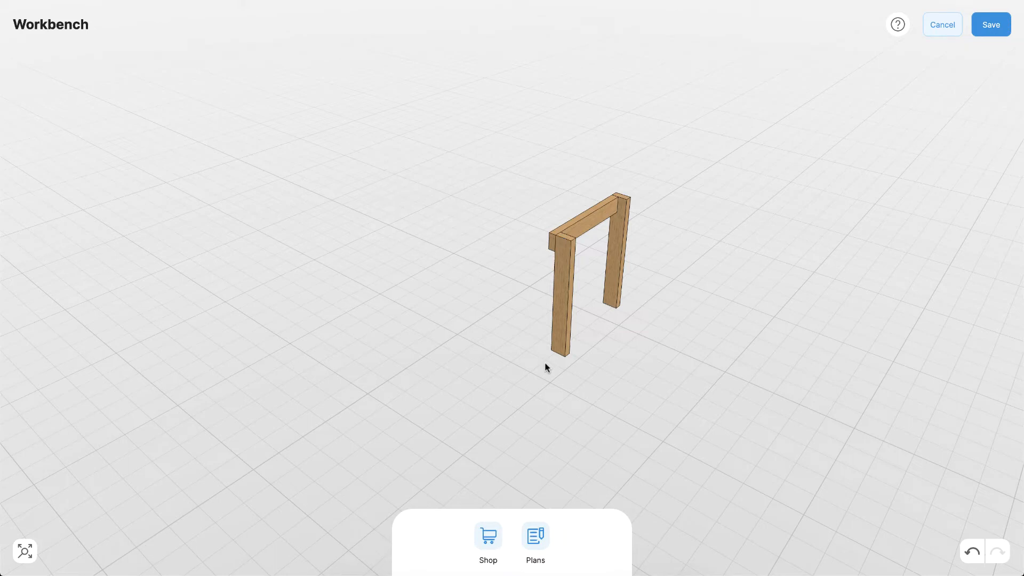
click(972, 554)
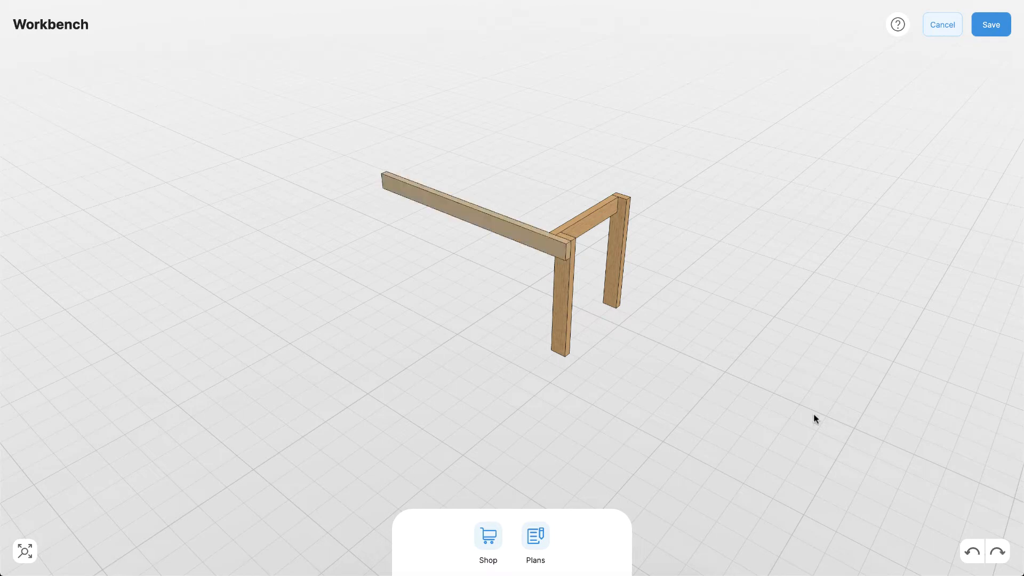
- Duplicate the long rail and snap the copy against the outer side of the rear leg
click(534, 237)
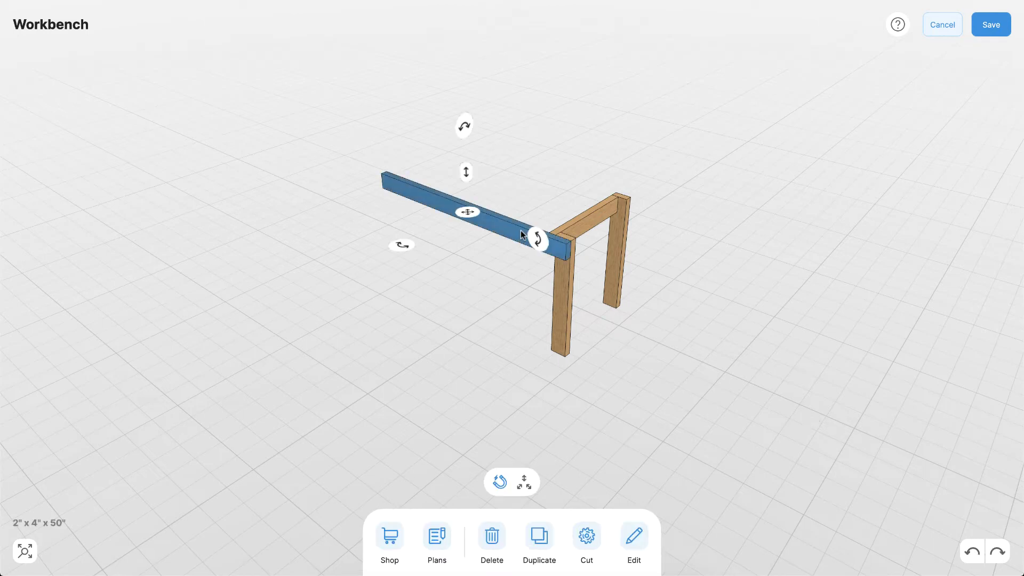
click(539, 539)
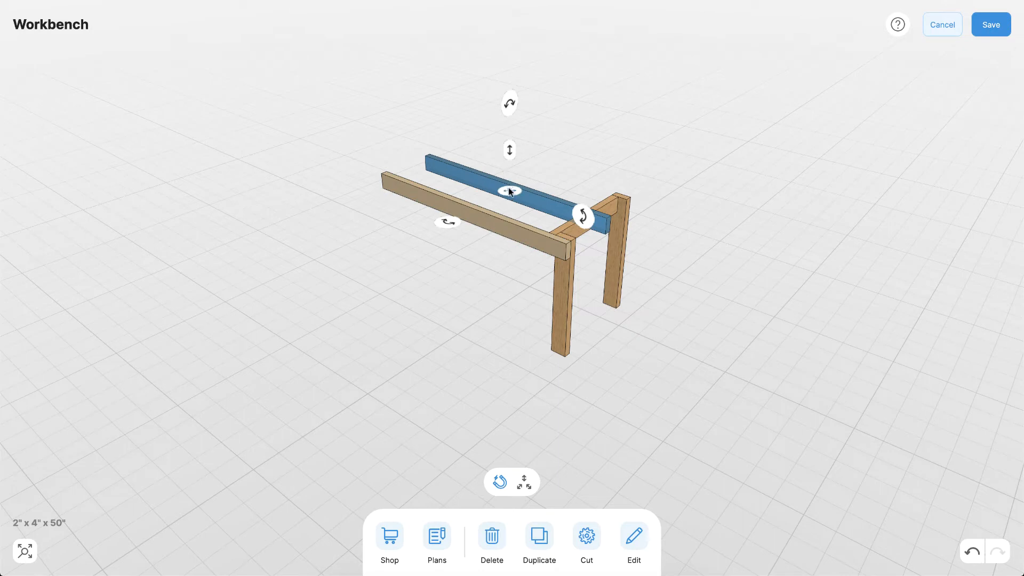
drag(510, 190, 535, 172)
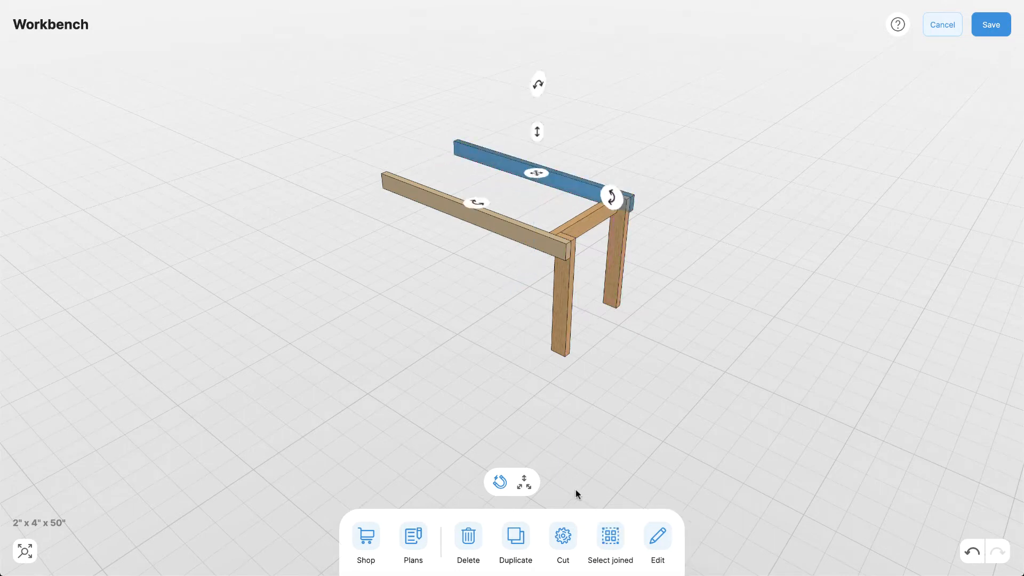
- Select all pieces joined to the rear rail, clear the selection, and view the rear rail's edit options
click(610, 537)
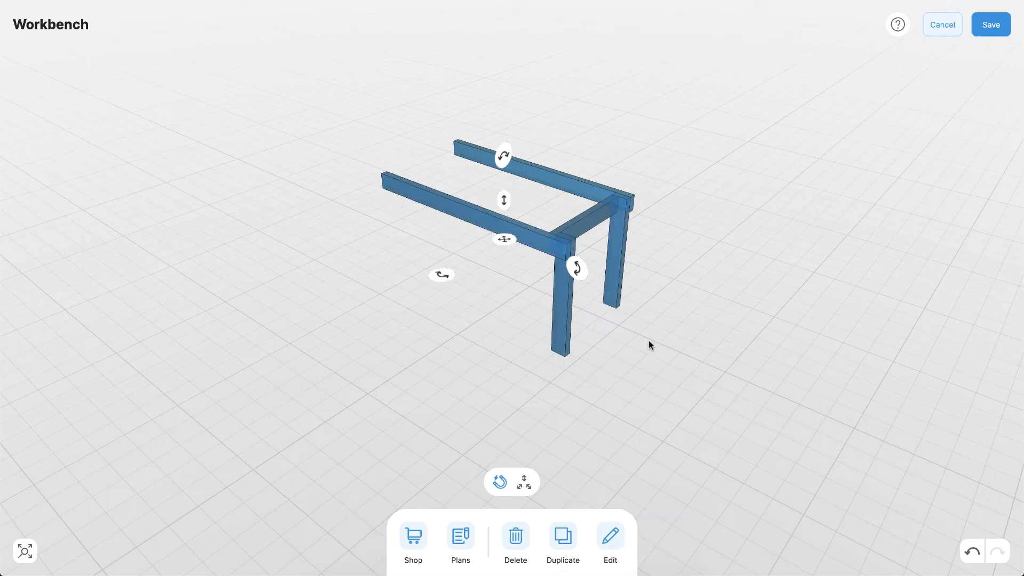
click(681, 319)
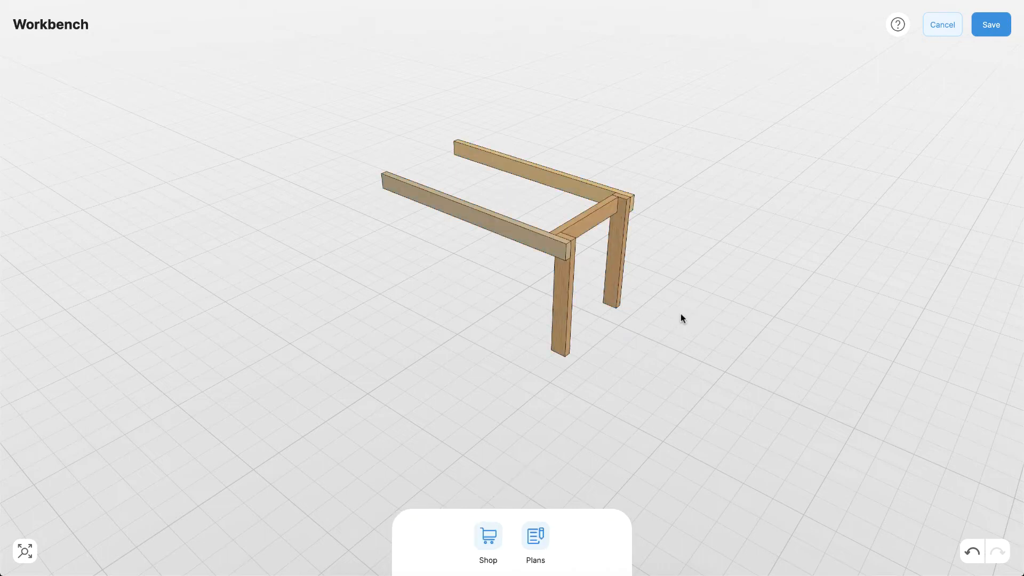
click(587, 183)
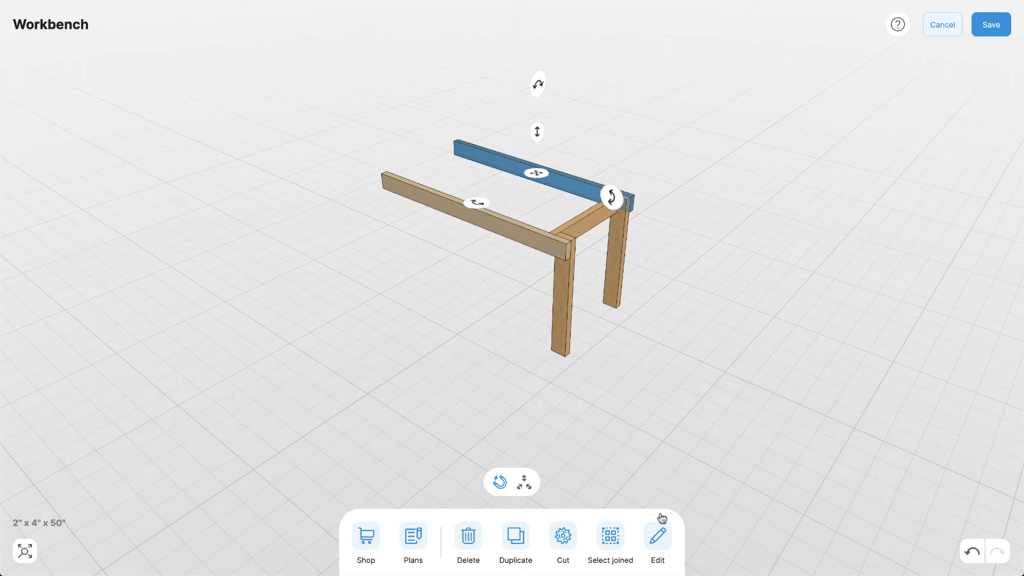
click(659, 540)
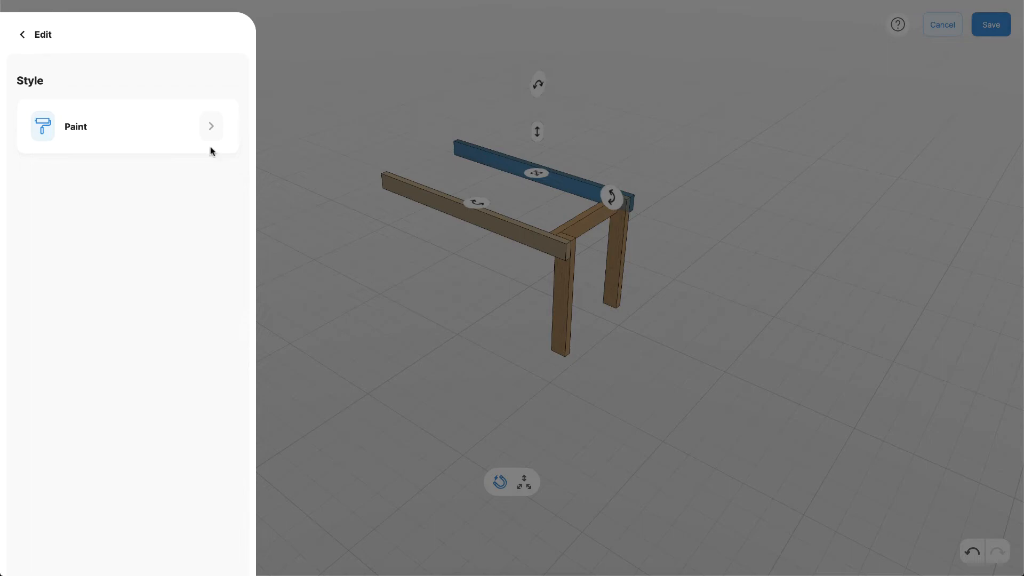
click(296, 235)
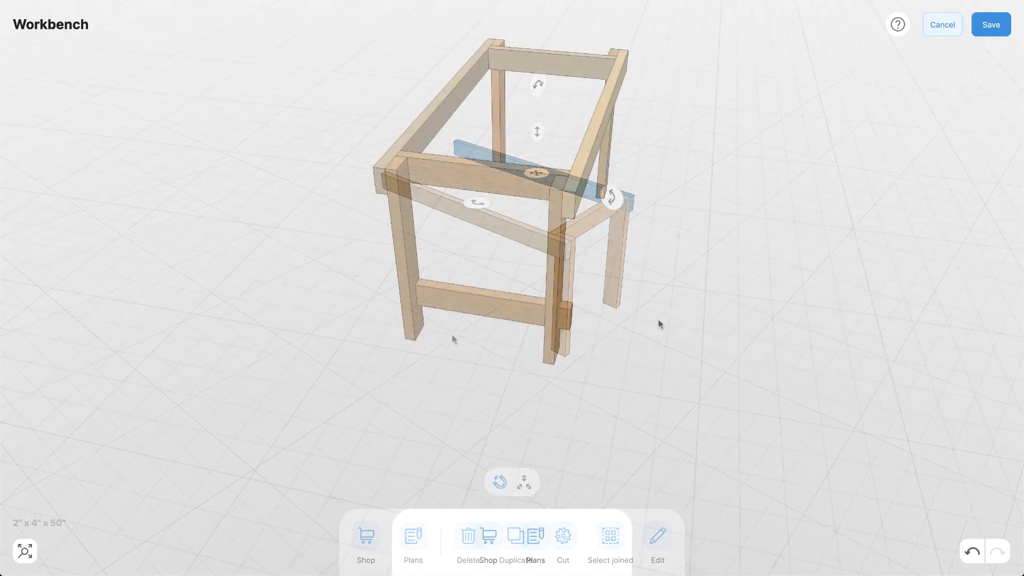
- Cut the lower end rail into 6 3/4" and 14 3/4" pieces with a straight saw cut
click(510, 310)
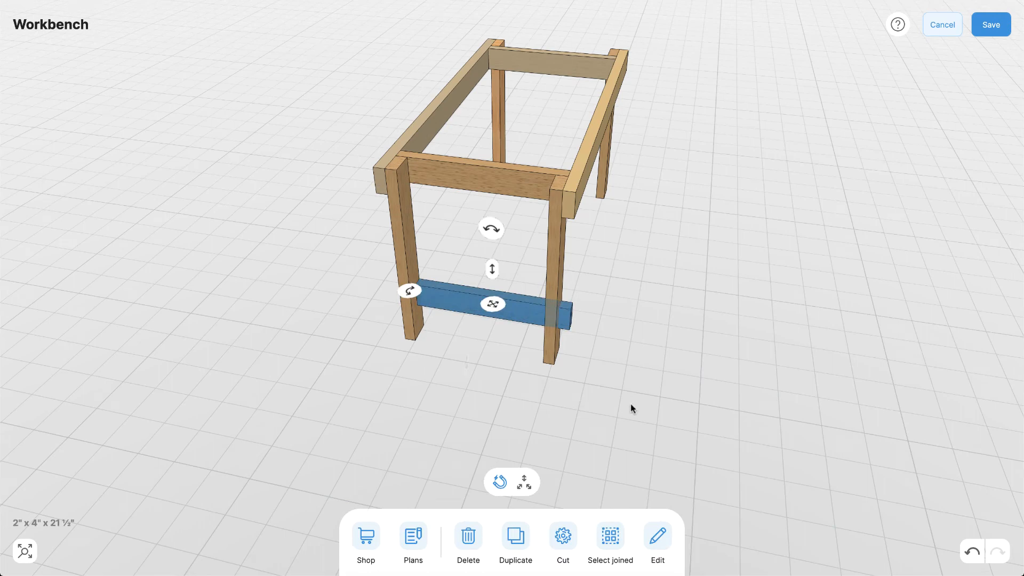
click(563, 536)
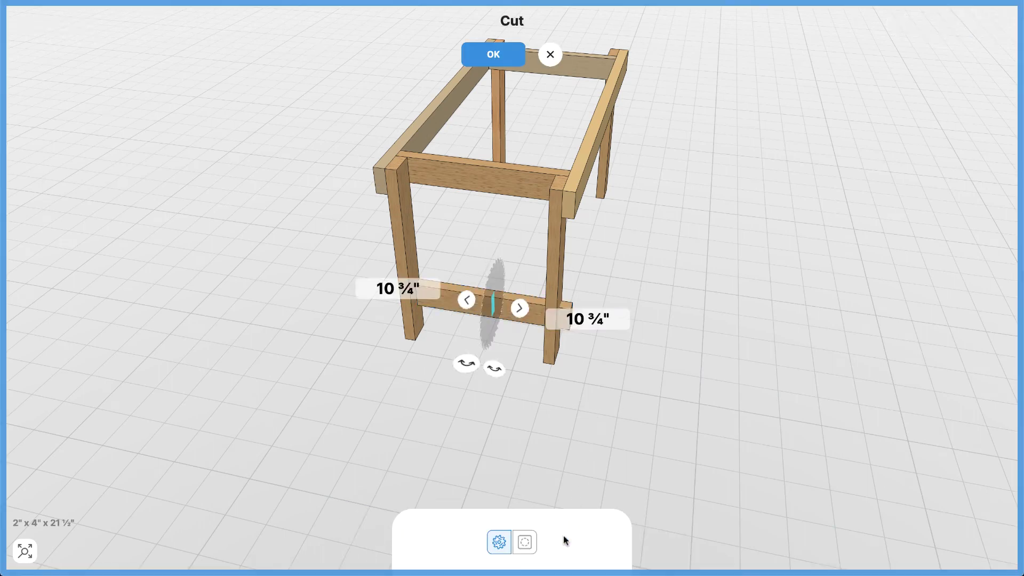
mouse_move(598, 423)
mouse_down()
mouse_move(578, 414)
mouse_move(624, 430)
mouse_move(603, 417)
mouse_up()
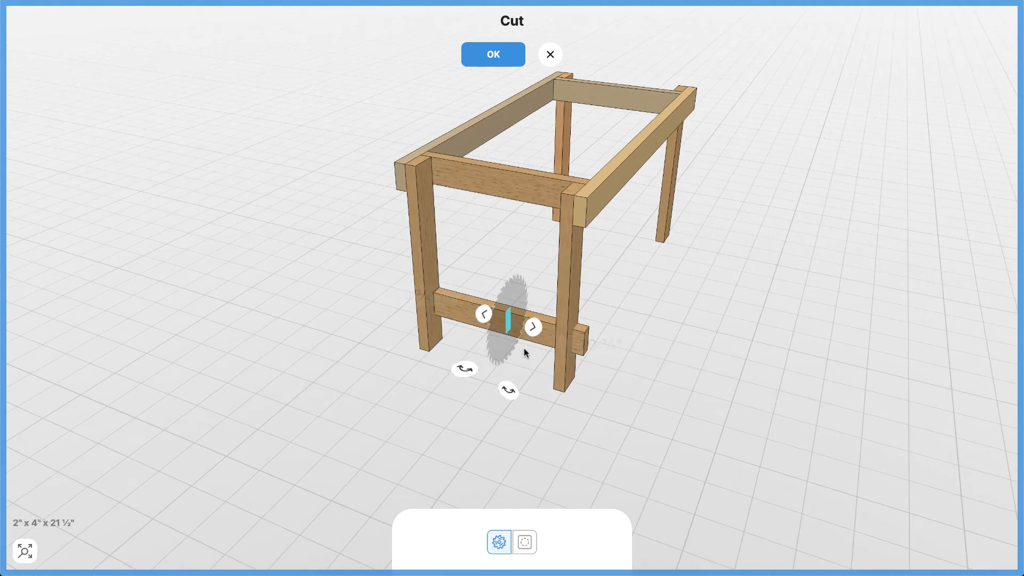
drag(531, 331, 503, 324)
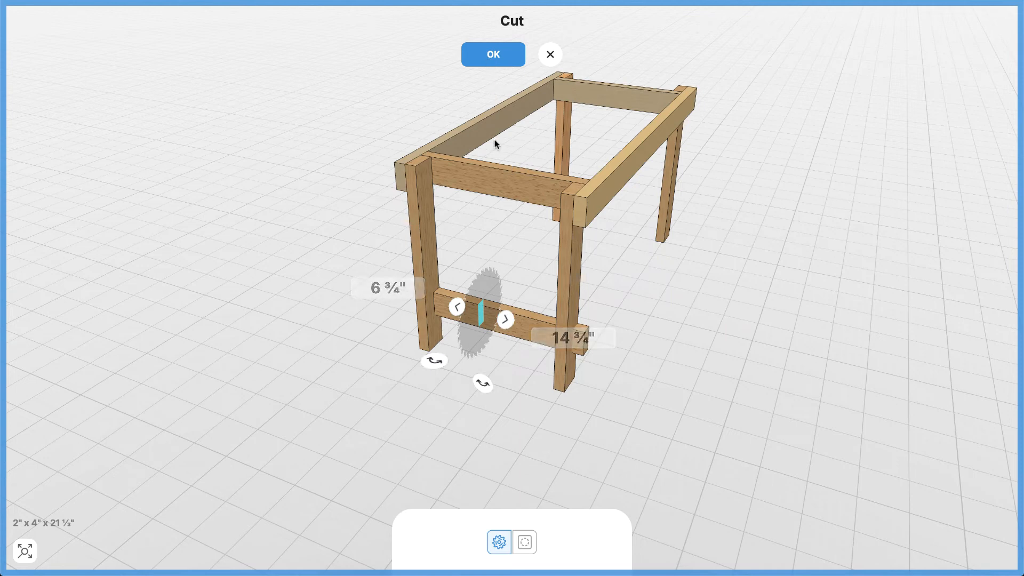
click(497, 54)
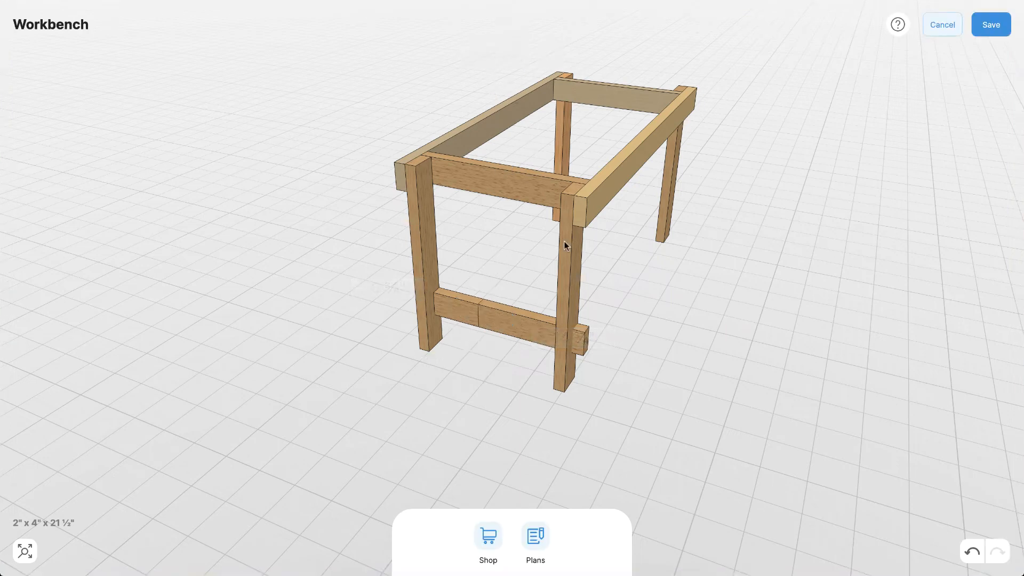
- Make an angled cut through the middle of the lower end rail by rotating the saw blade
click(505, 315)
click(587, 536)
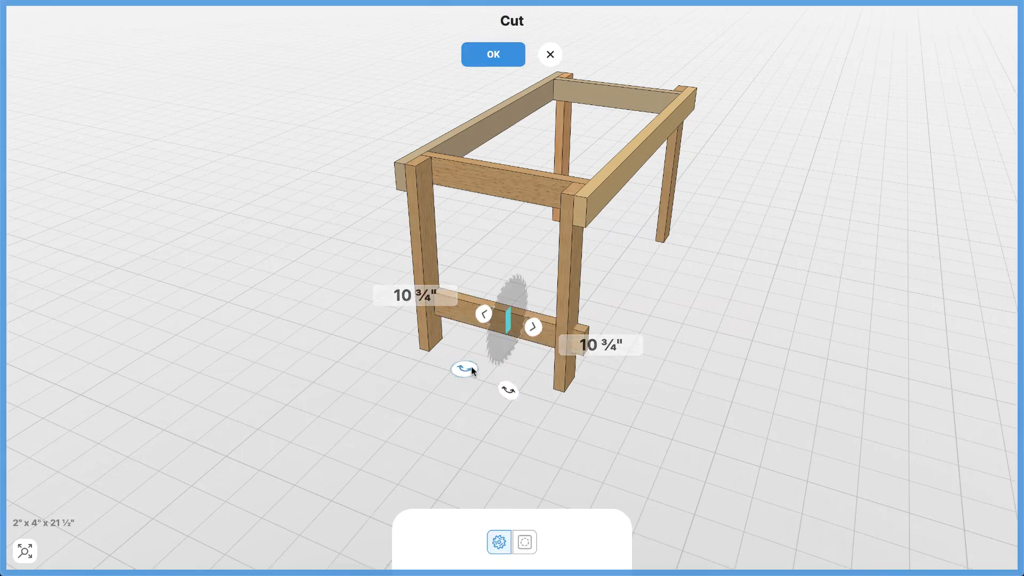
drag(470, 368, 544, 373)
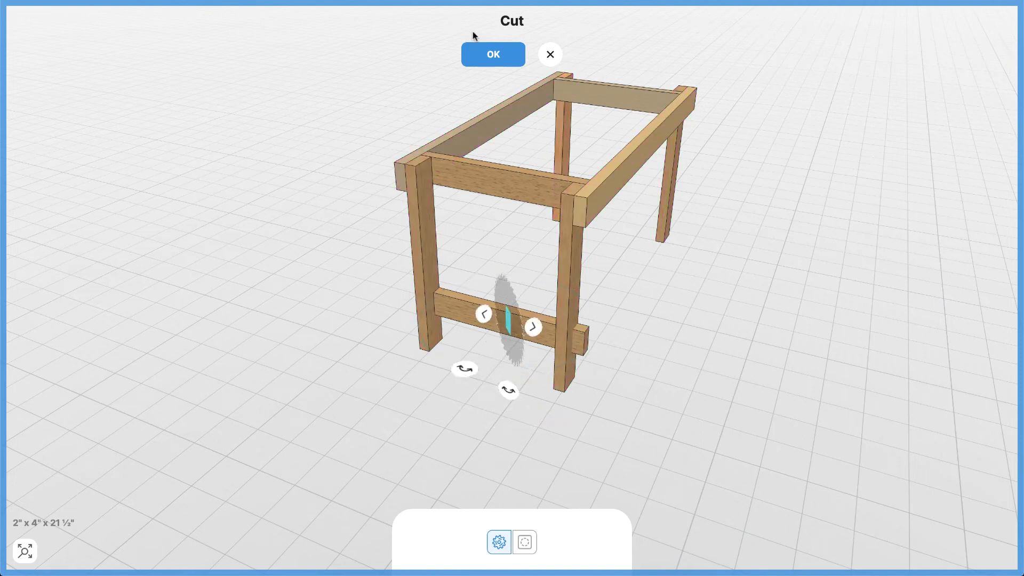
click(489, 56)
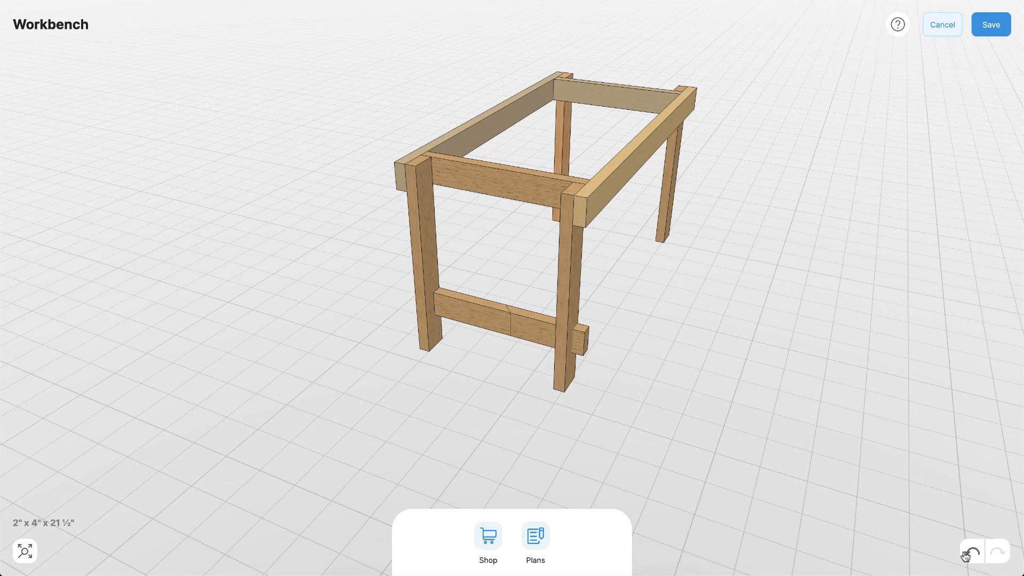
- Cut the lower end rail against the leg's inner face into 18 1/2" and 3" pieces
click(530, 336)
drag(517, 398, 571, 417)
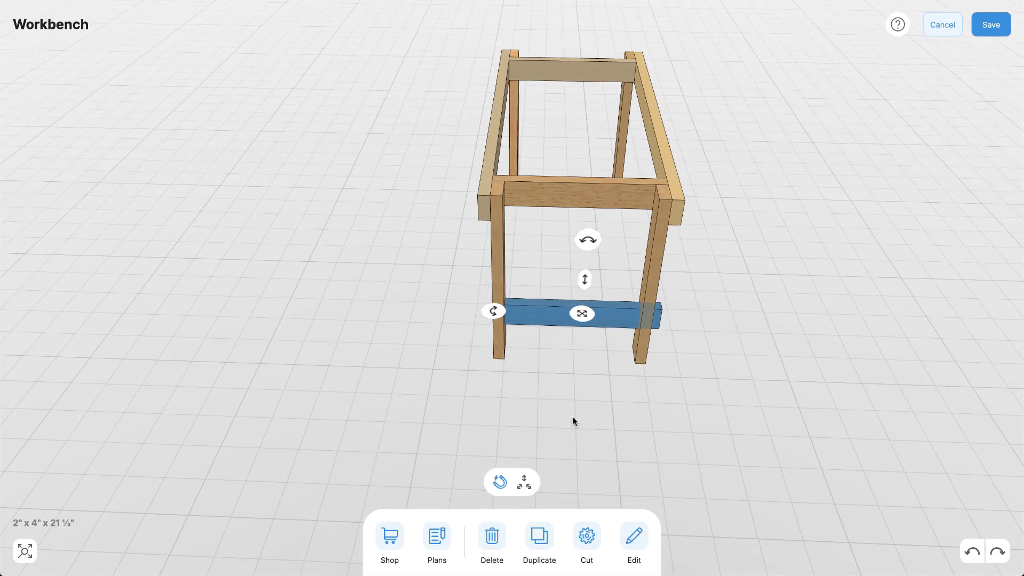
click(586, 537)
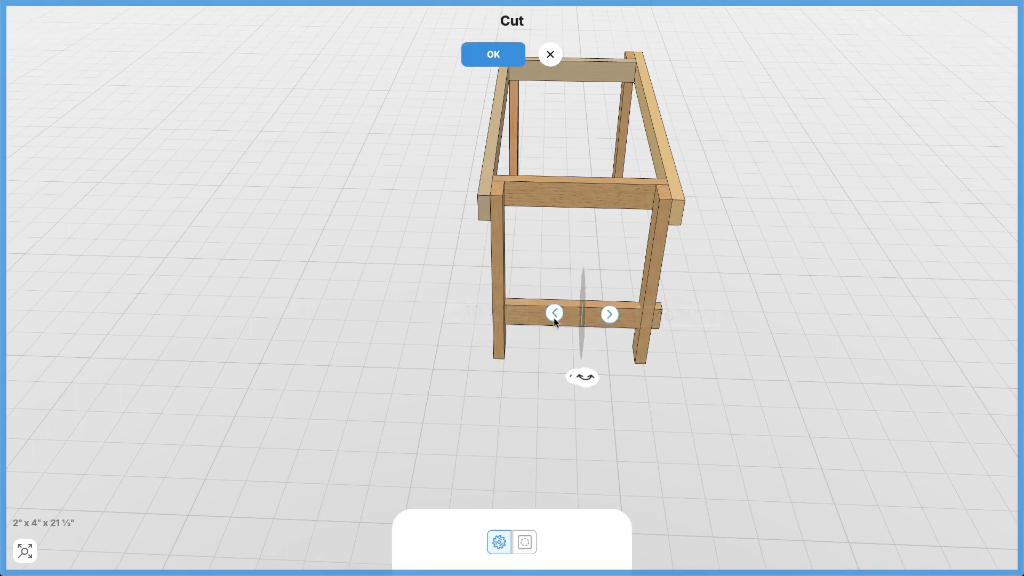
drag(554, 318, 603, 320)
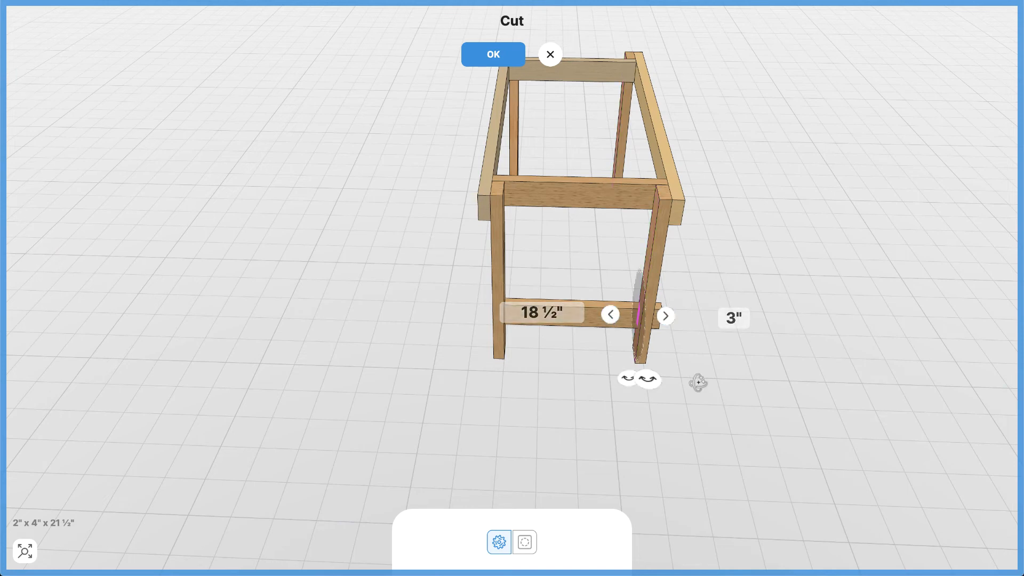
drag(699, 381, 721, 354)
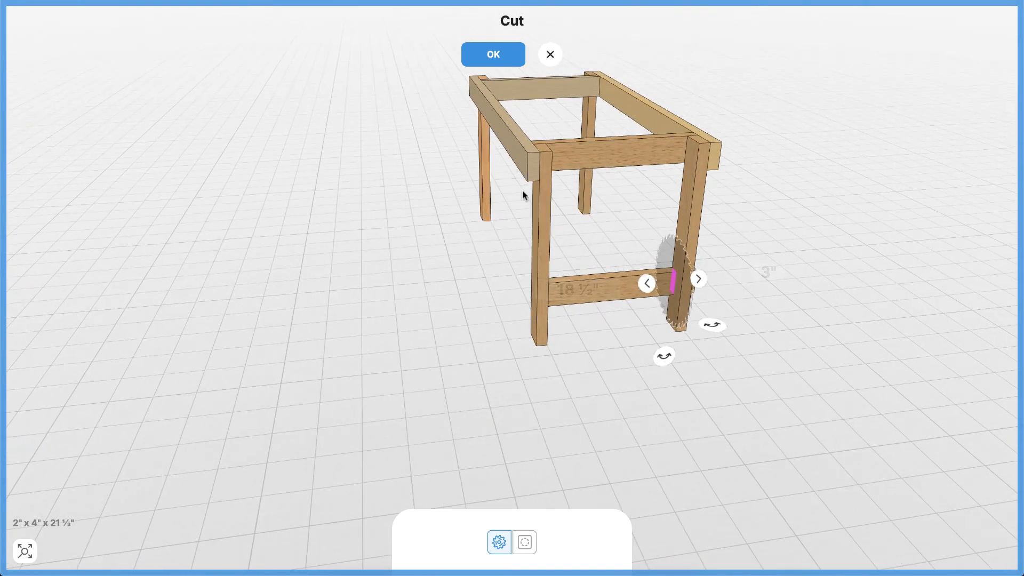
click(488, 55)
- Delete the 3" offcut that sticks out past the leg
drag(722, 291, 633, 317)
click(552, 345)
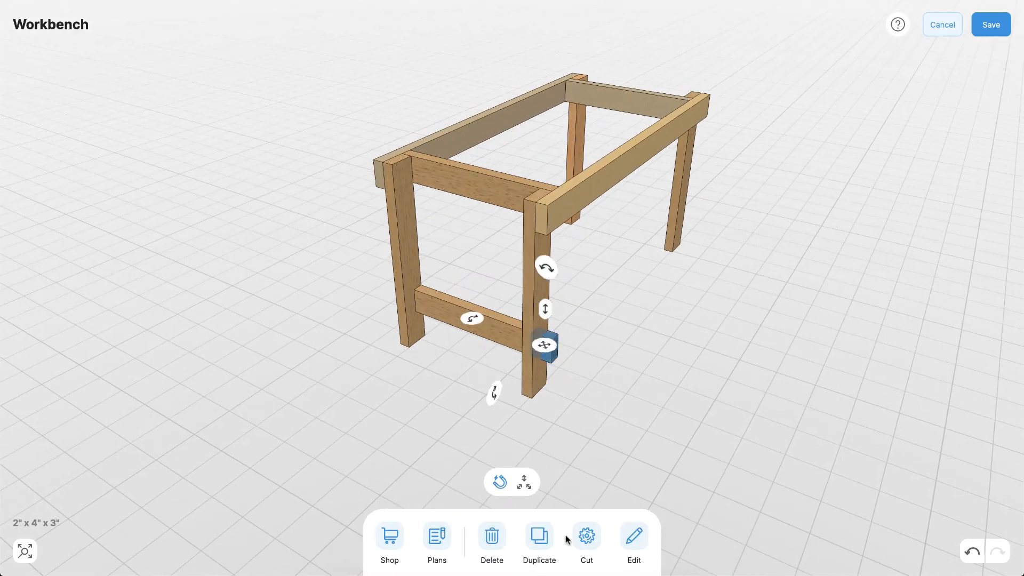
click(492, 537)
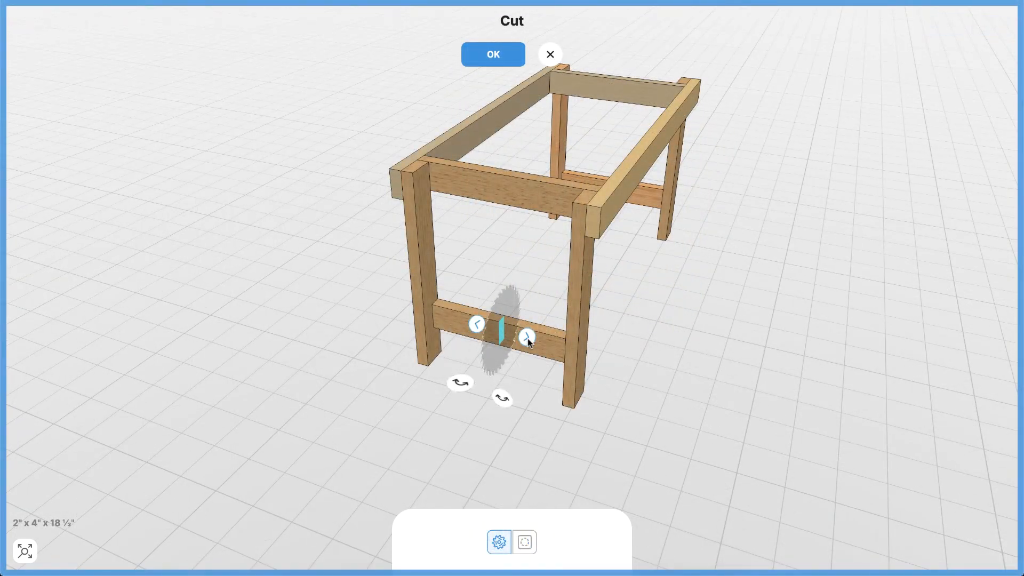
- Shift the saw blade along the lower end rail in 1/16" increments away from its midpoint
click(527, 338)
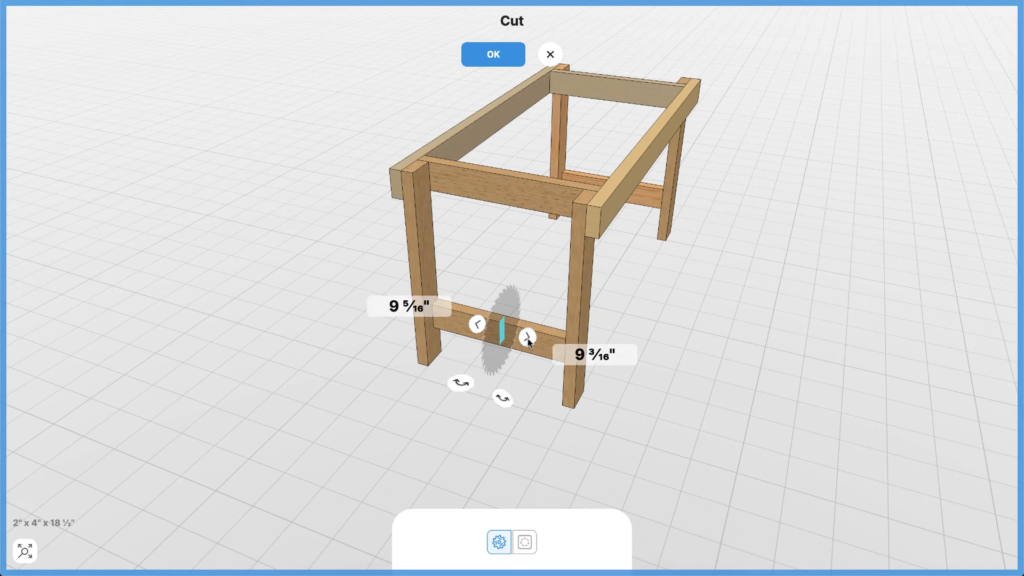
click(527, 338)
click(527, 338)
click(527, 338)
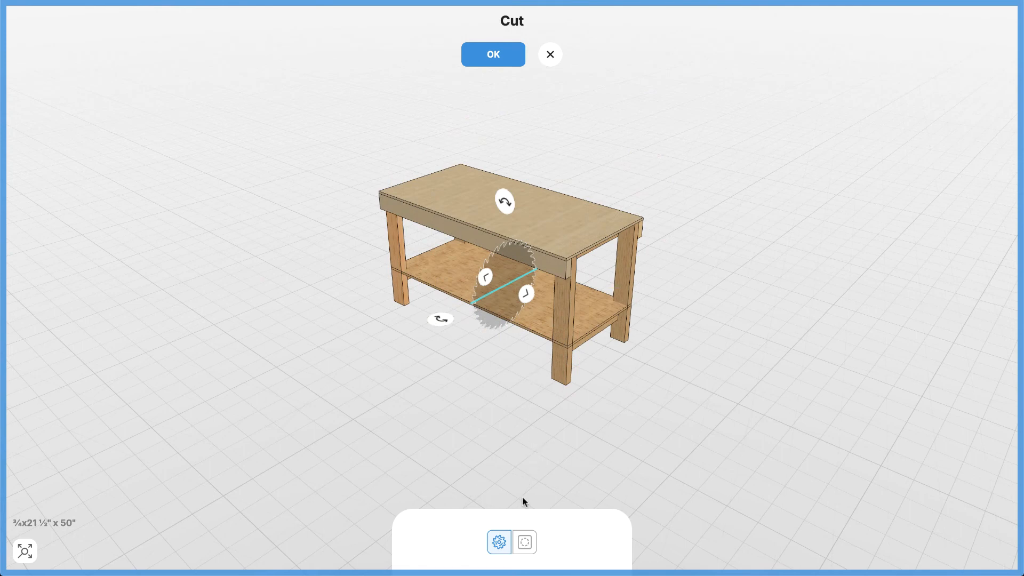
- Switch the lower shelf's cut to a shape cut, try the circle and rectangle, and choose the rectangle
click(525, 543)
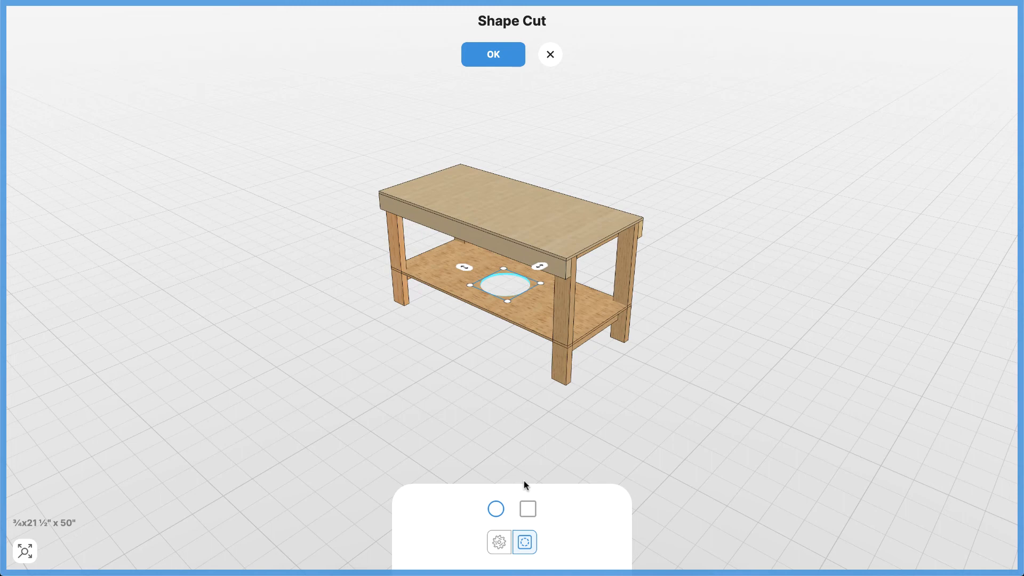
click(528, 508)
click(498, 510)
click(525, 513)
click(496, 512)
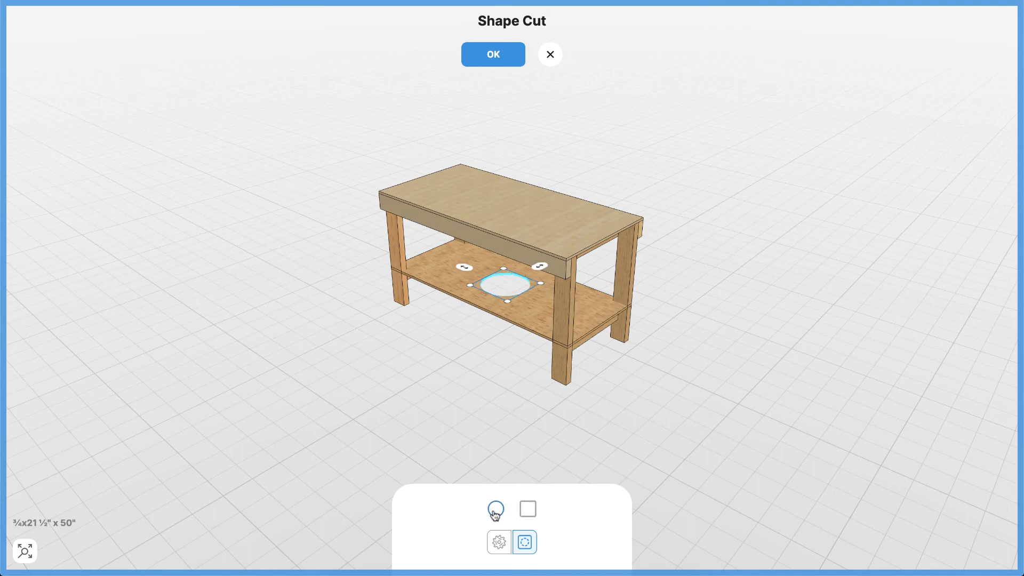
click(522, 513)
- Move the rectangular cutout to the shelf's front corner at the near leg, 50" along its length and 21 1/2" across
scroll(539, 350, up, 3)
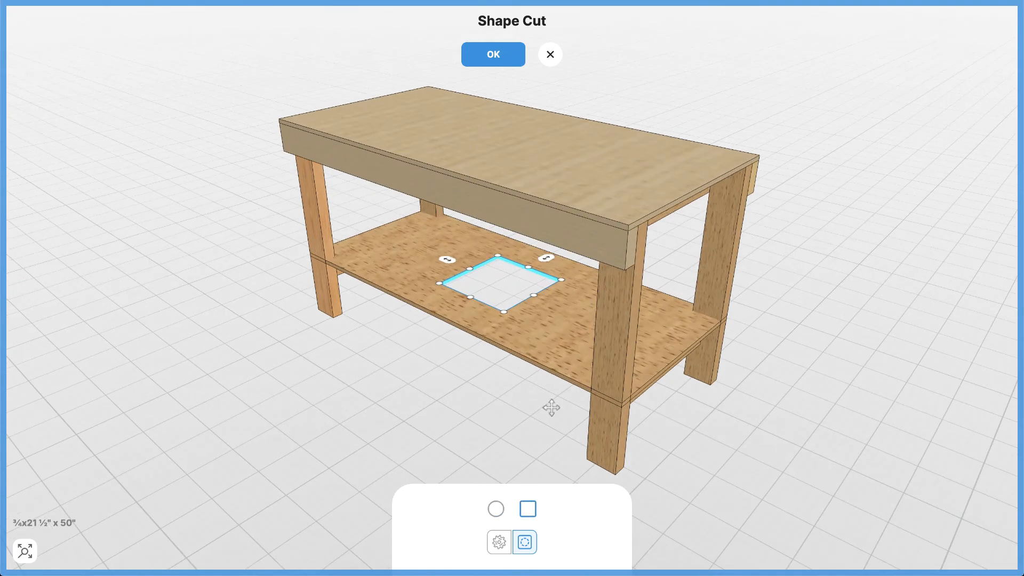
right_drag(552, 407, 533, 380)
drag(544, 390, 541, 394)
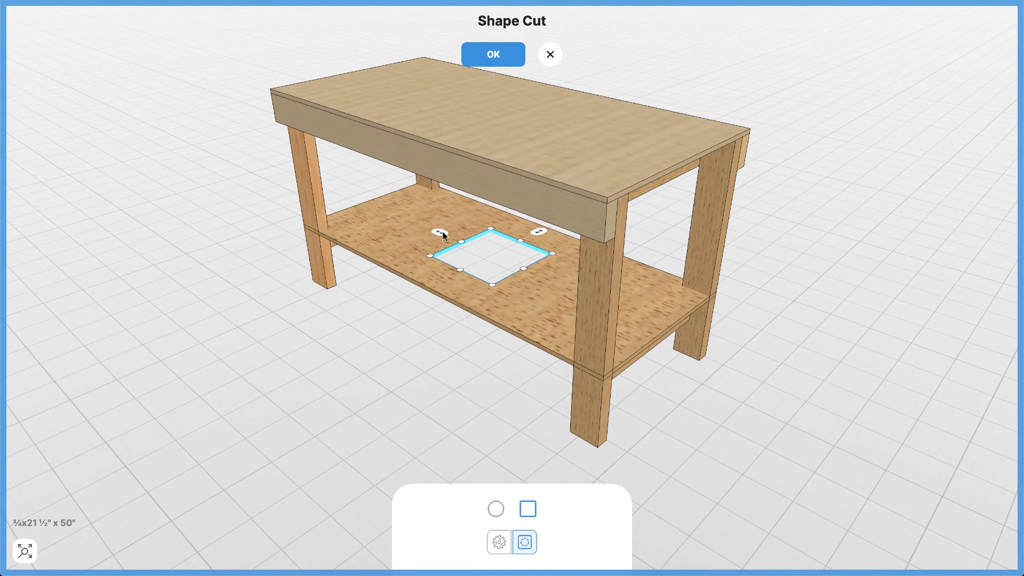
drag(444, 235, 617, 308)
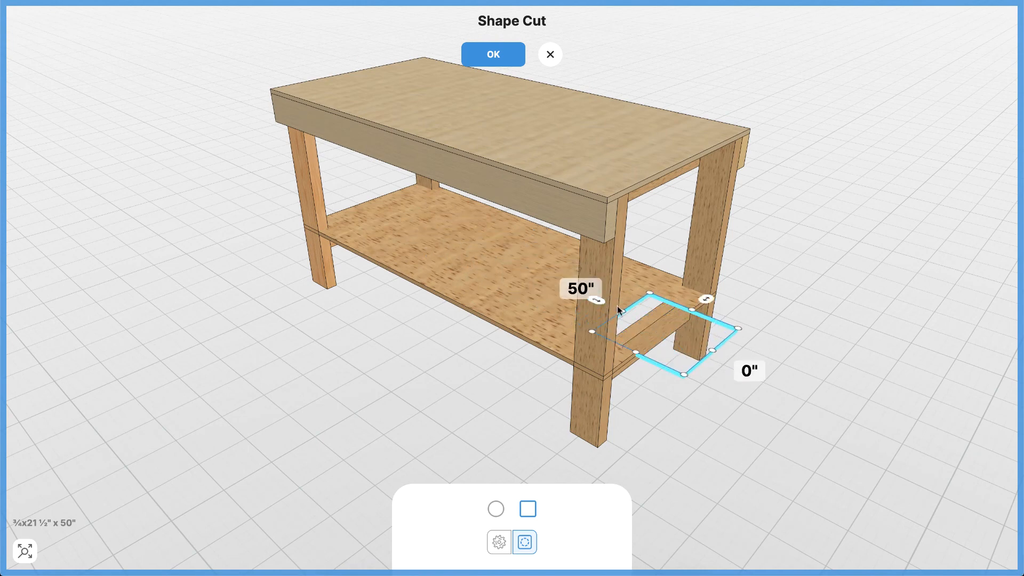
drag(707, 299, 642, 358)
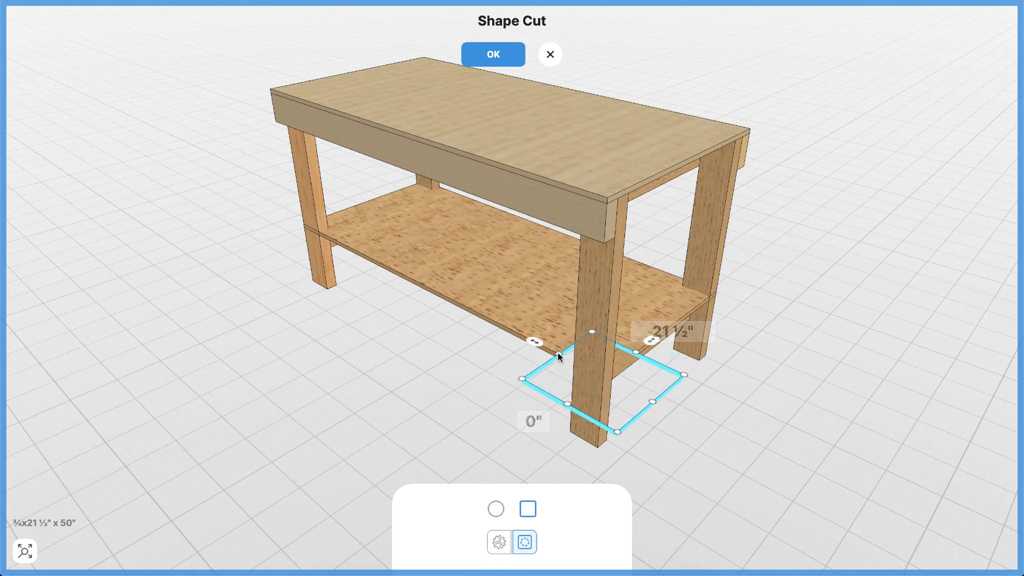
- Resize the rectangular cutout to 7" by 3" and cut the notch around the near leg
drag(559, 357, 572, 363)
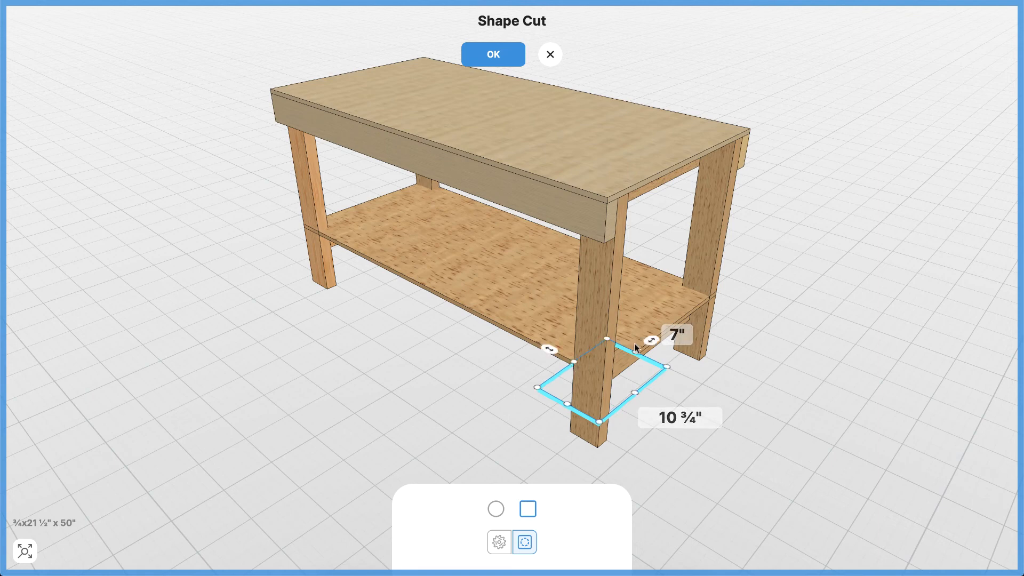
drag(636, 348, 617, 373)
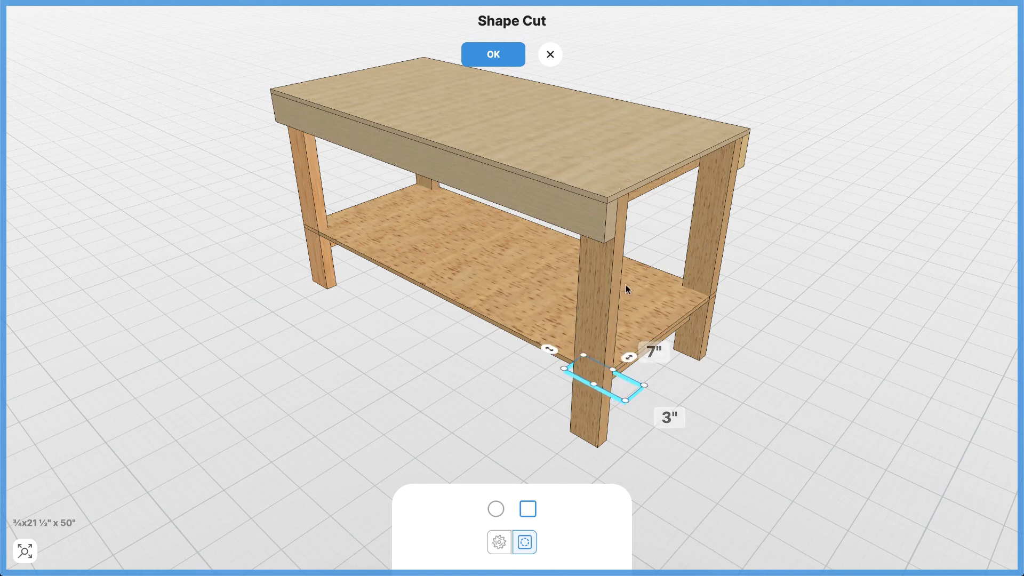
click(496, 54)
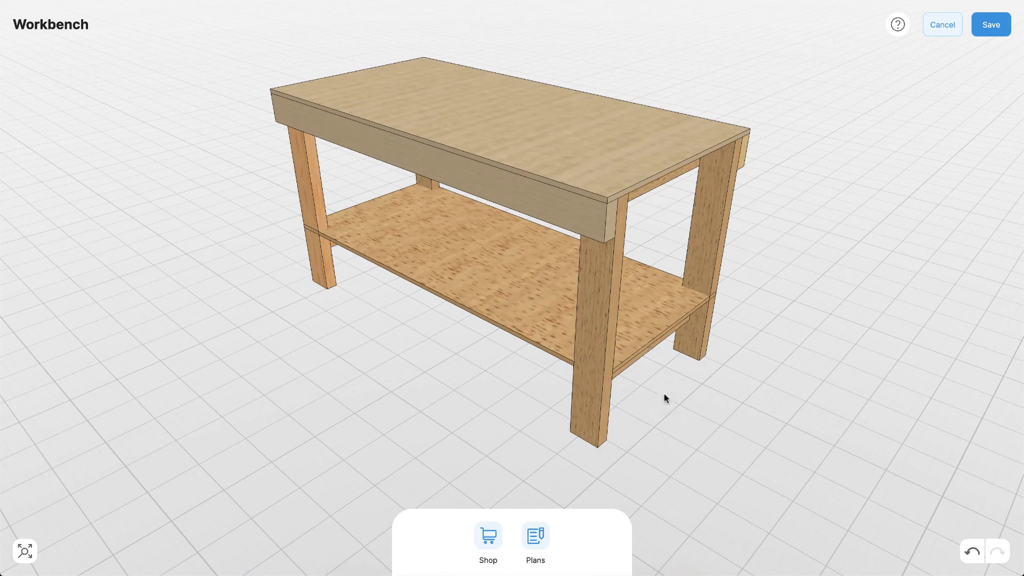
- Shape cut the shelf's back corner at the same end with the rectangle so it fits around the rear leg
drag(664, 398, 713, 390)
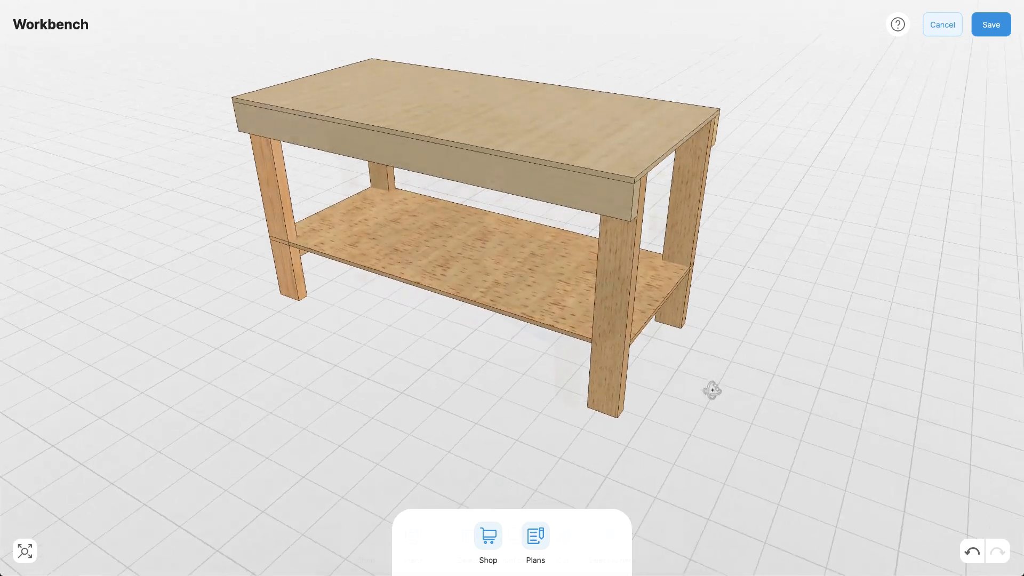
click(699, 254)
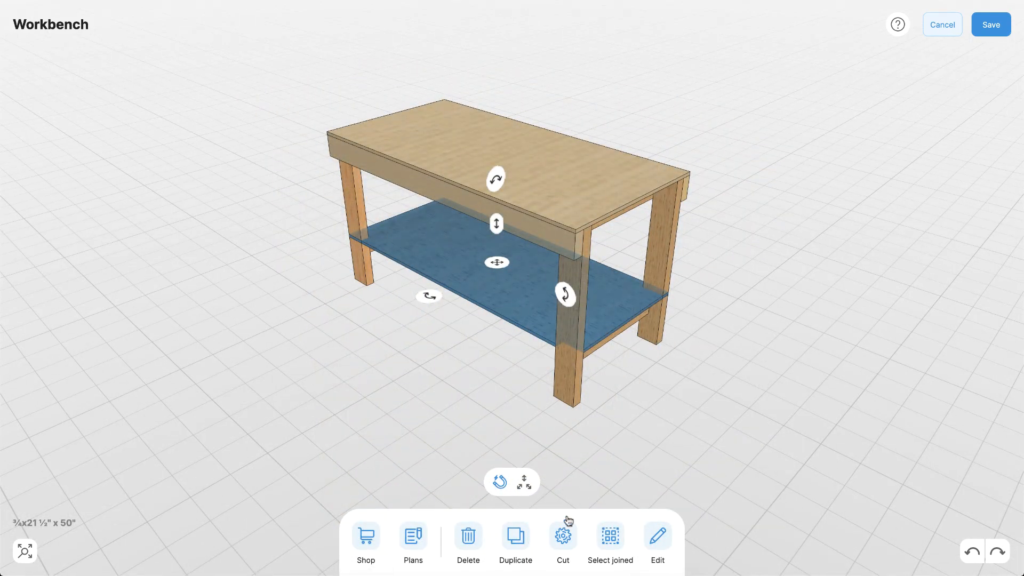
click(563, 537)
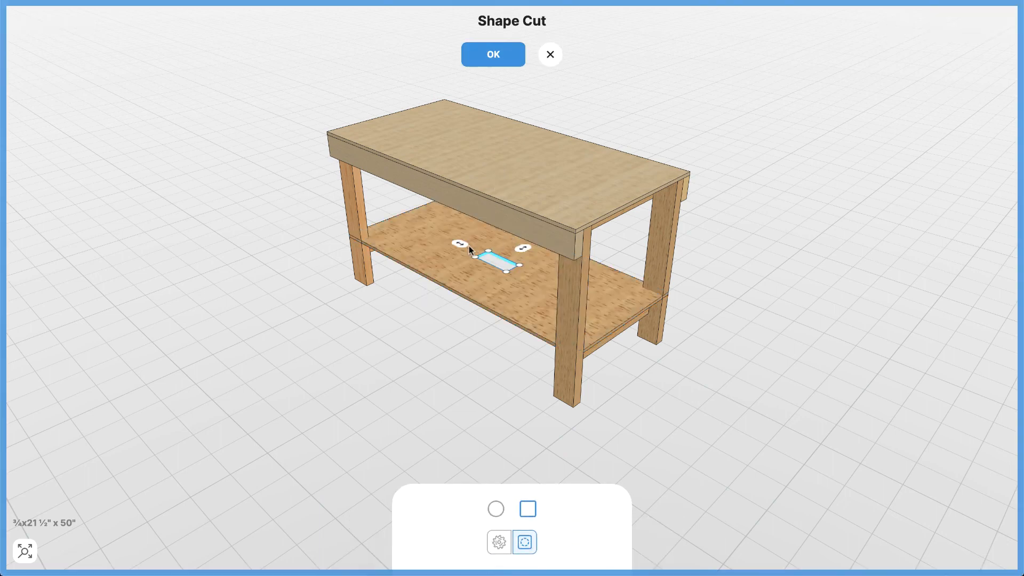
drag(463, 242, 585, 298)
drag(648, 305, 688, 278)
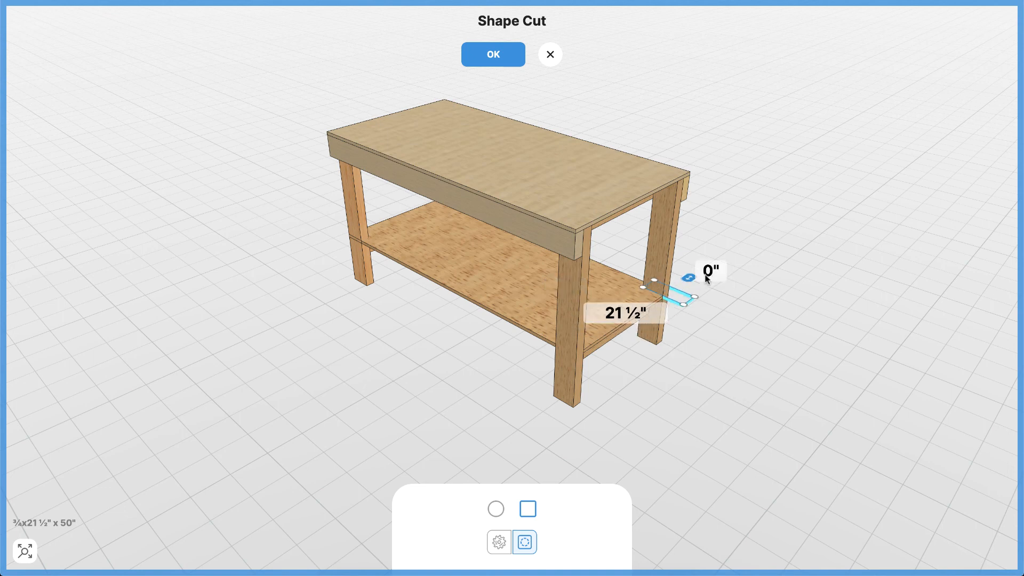
click(505, 51)
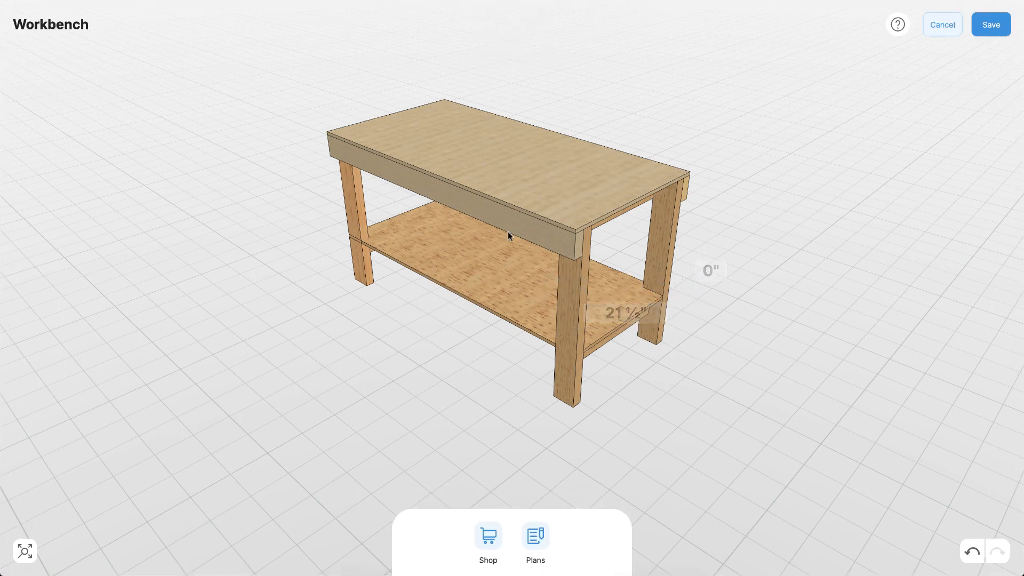
- Shape cut the shelf's front corner at the opposite end with the rectangle, placed 0" from the end and front edge
click(490, 239)
click(563, 536)
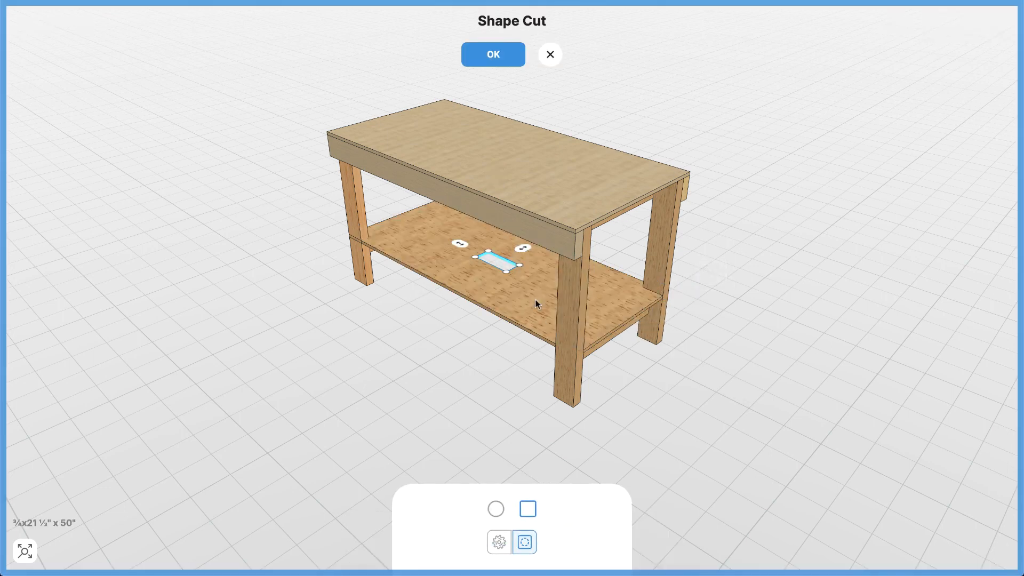
drag(524, 248, 476, 288)
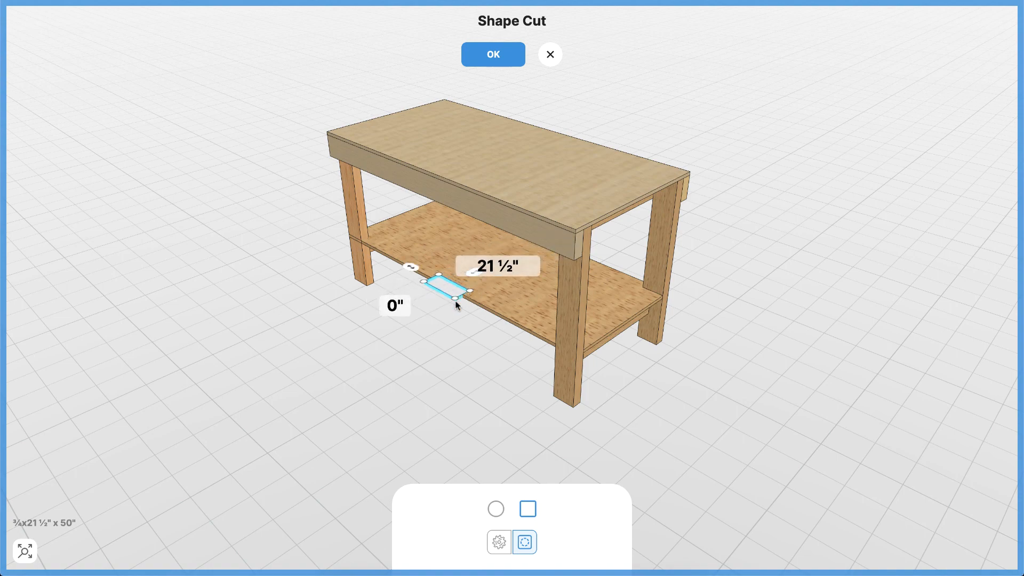
drag(410, 267, 319, 218)
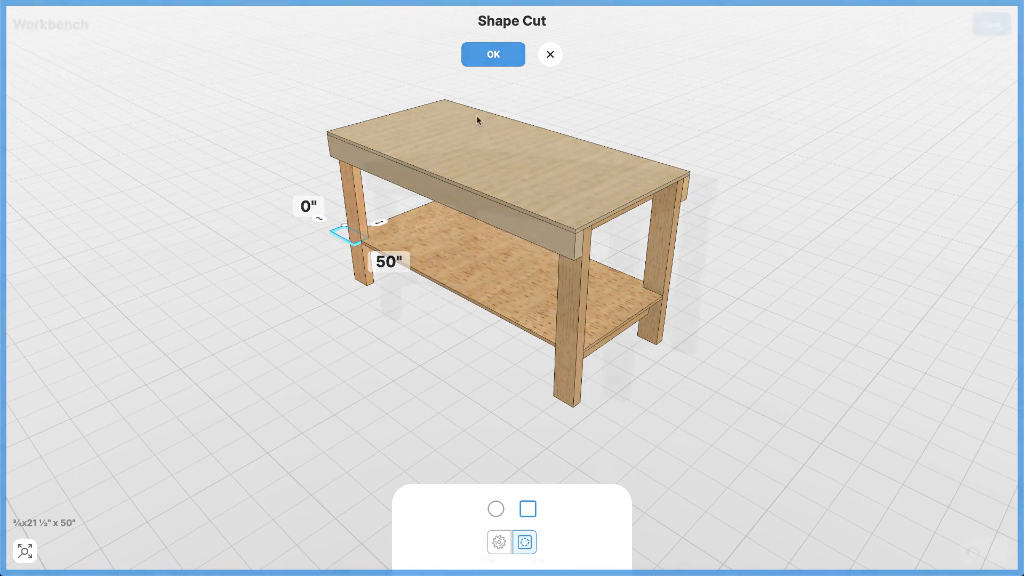
click(493, 55)
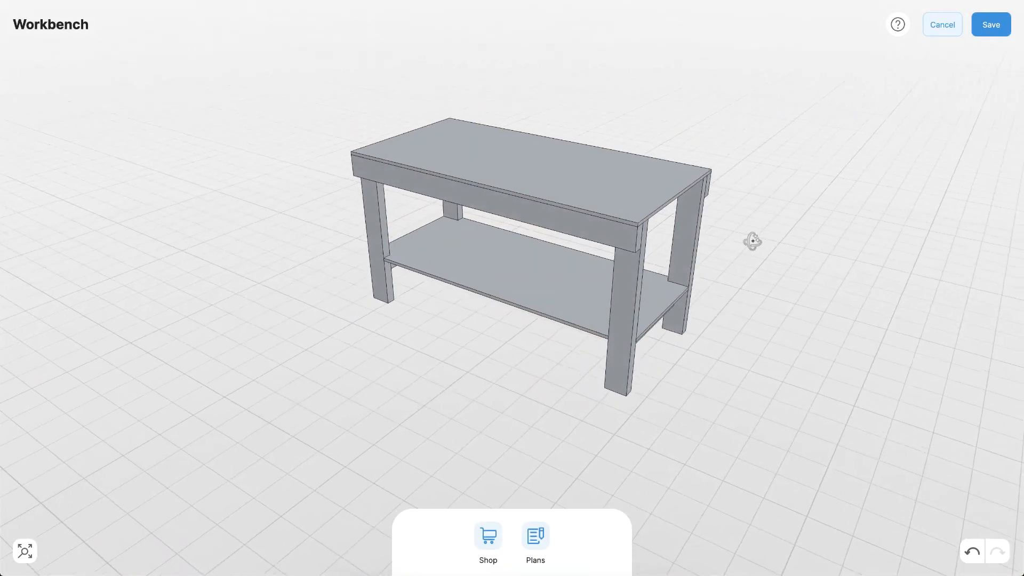
drag(752, 241, 657, 265)
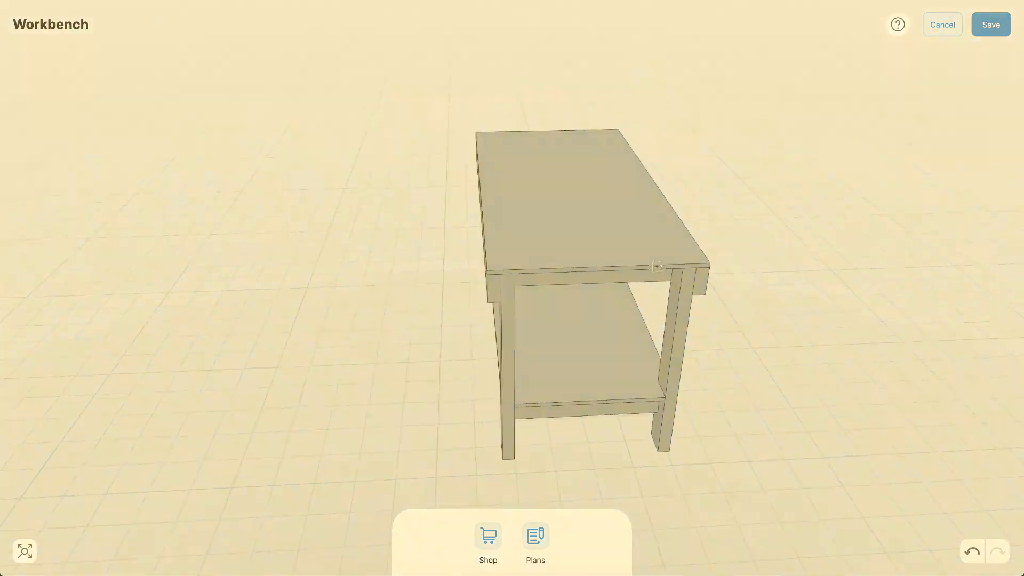